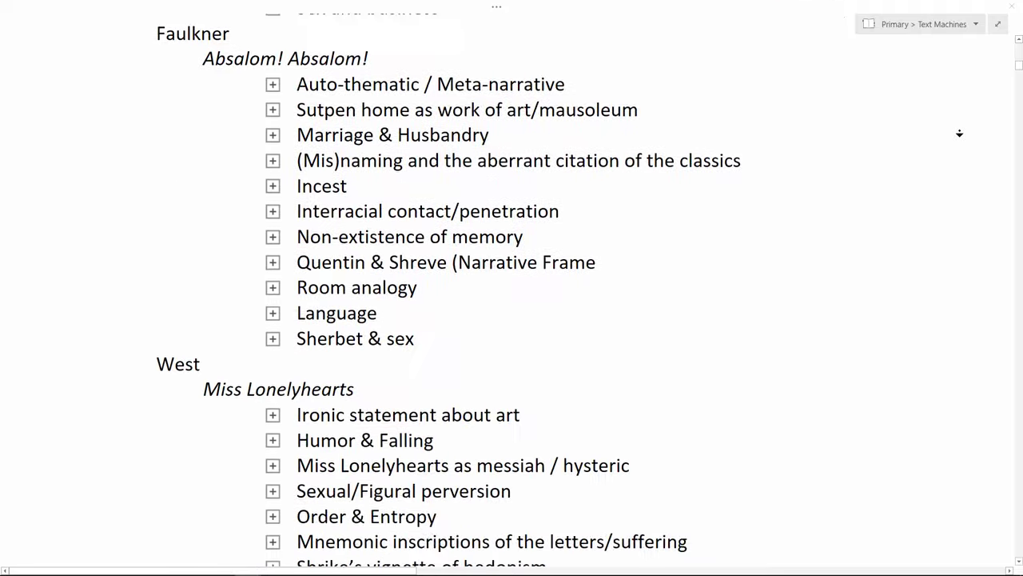
# Step: Read through the outlined reading notes on the novels by Faulkner, West, Penn Warren, Baldwin and Burroughs
pyautogui.scroll(-18, 959, 133)
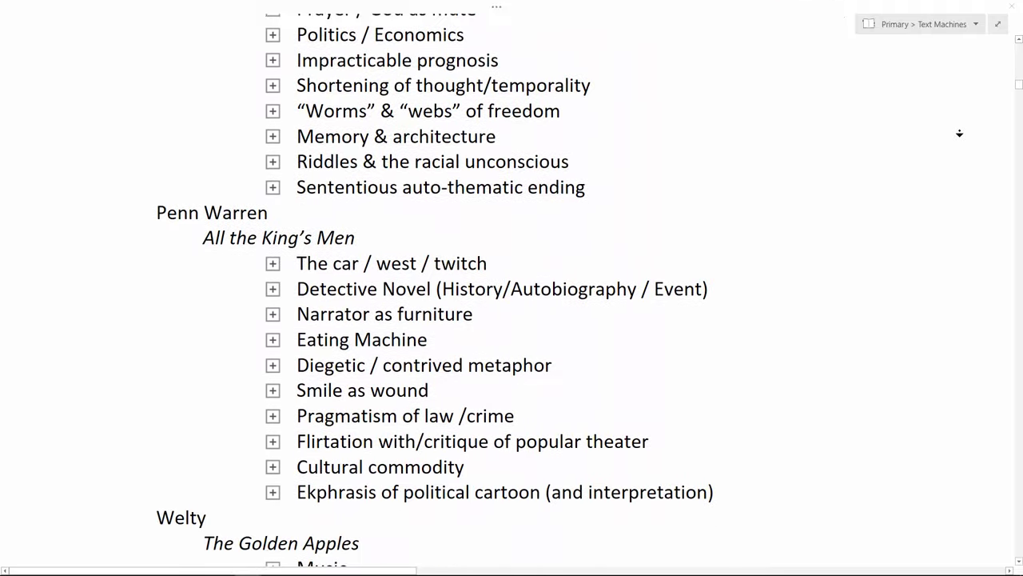
pyautogui.scroll(-20, 959, 133)
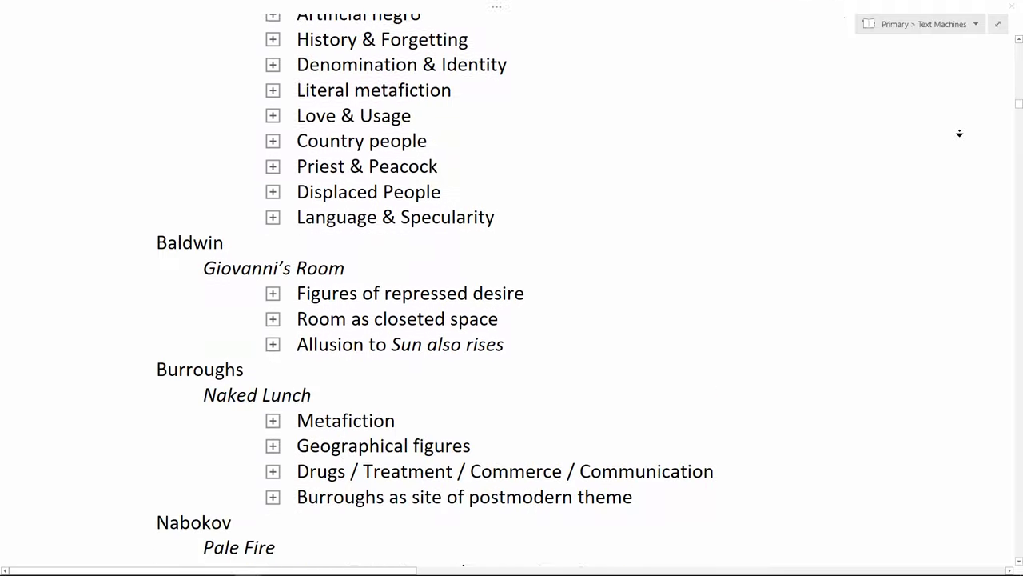
pyautogui.scroll(-20, 960, 133)
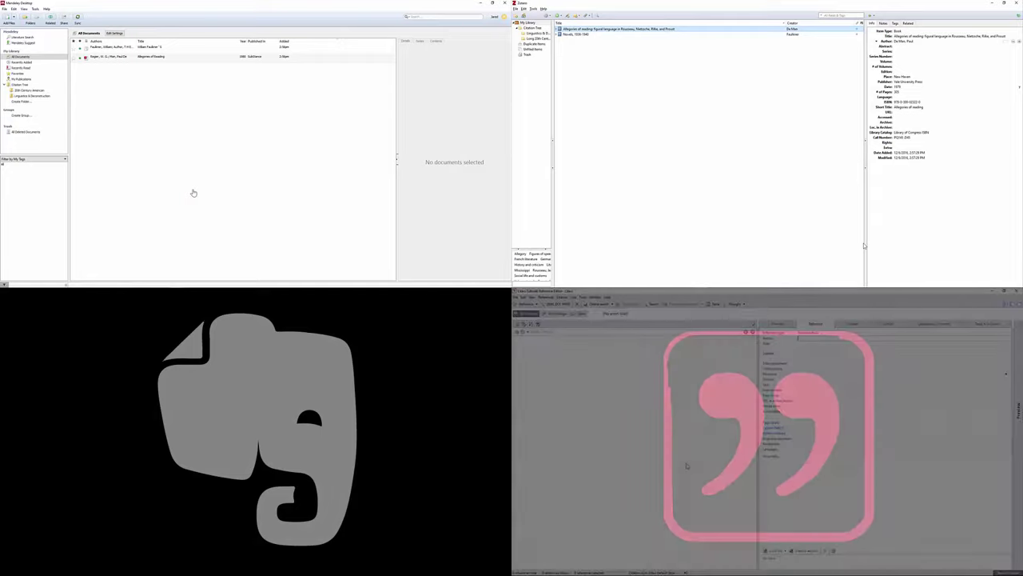
# Step: Inspect the details of the existing Faulkner and Allegories of Reading references in Mendeley and Zotero
pyautogui.click(128, 48)
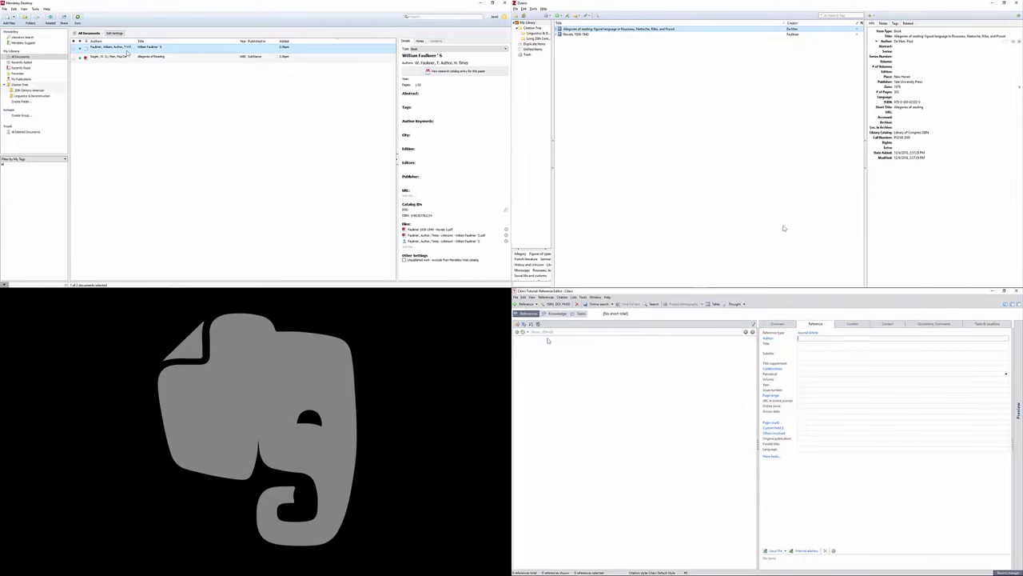
pyautogui.click(125, 58)
pyautogui.click(582, 34)
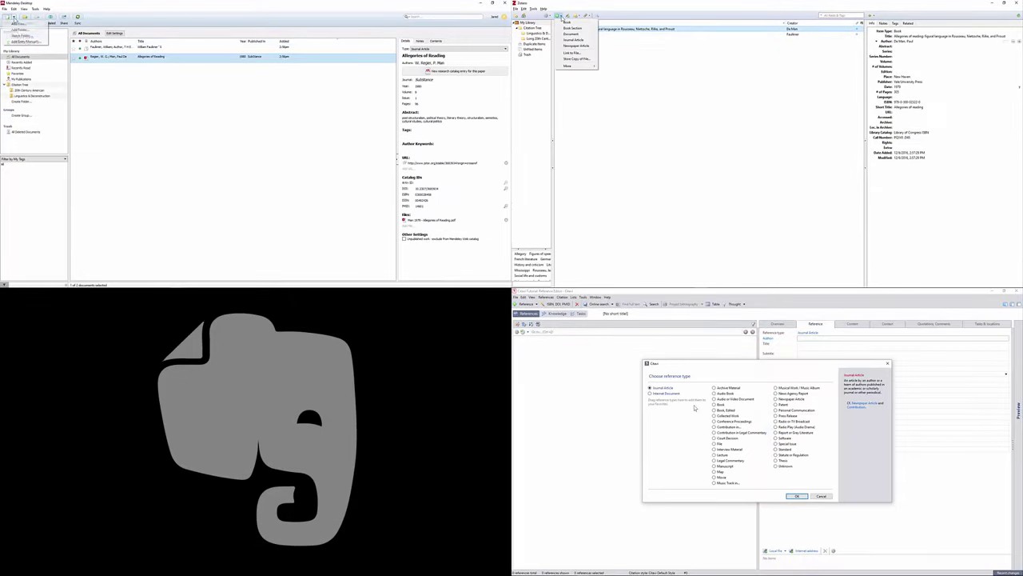
# Step: Create new book references in Mendeley, Zotero and Citavi, entering the title Absalom! Absalom! and the author Faulkner, William
pyautogui.click(799, 496)
pyautogui.click(257, 106)
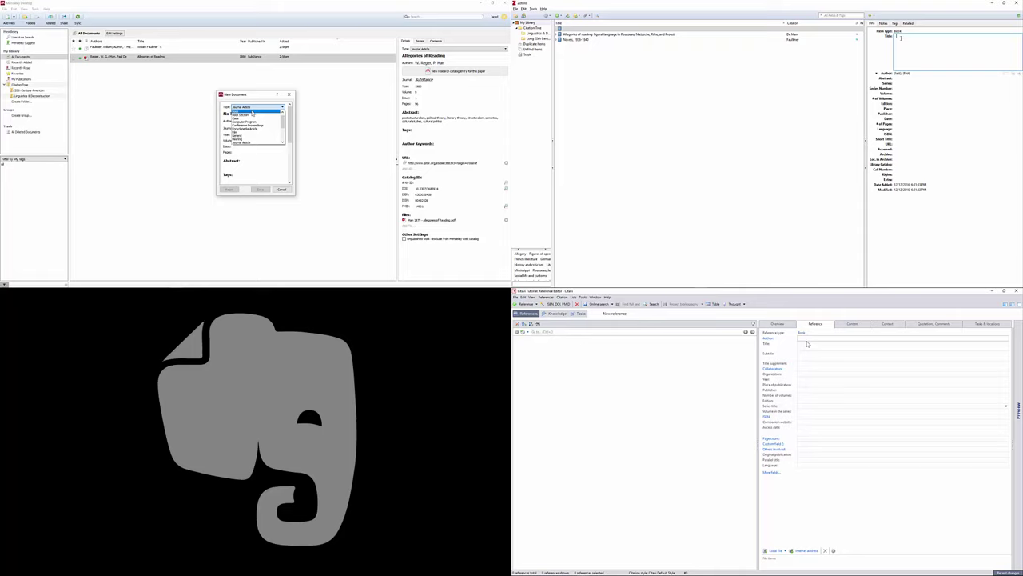
pyautogui.click(244, 117)
pyautogui.write('AbsaFaFaulom! Absaulkner, Wi')
pyautogui.press('Down')
pyautogui.press('Down')
pyautogui.press('Return')
pyautogui.write('lom!llia')
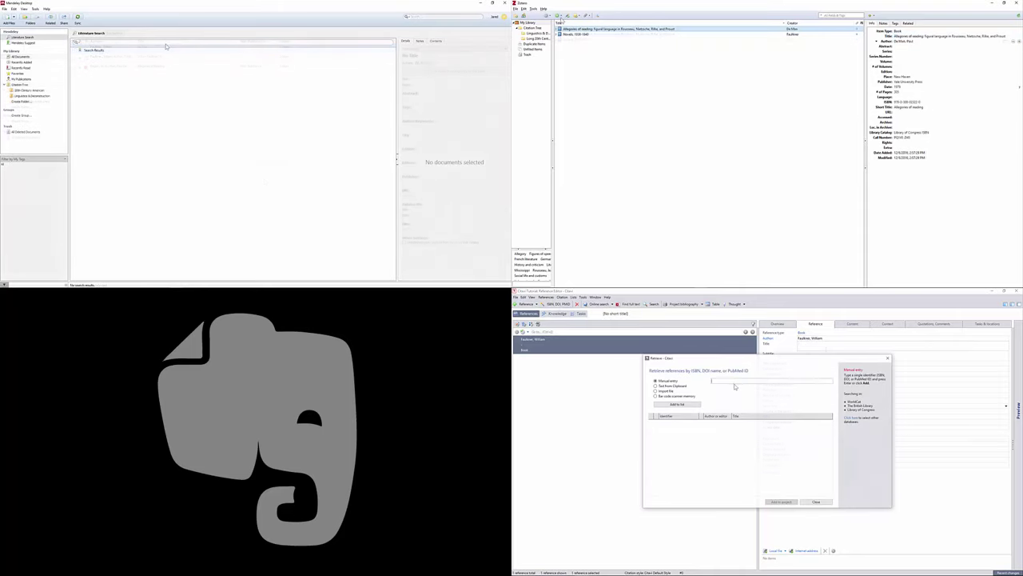
# Step: Search the Mendeley literature catalog for William Faulkner and look up a book by its ISBN in Zotero and Citavi
pyautogui.write('Faulkner')
pyautogui.click(677, 404)
pyautogui.click(567, 16)
pyautogui.press('Return')
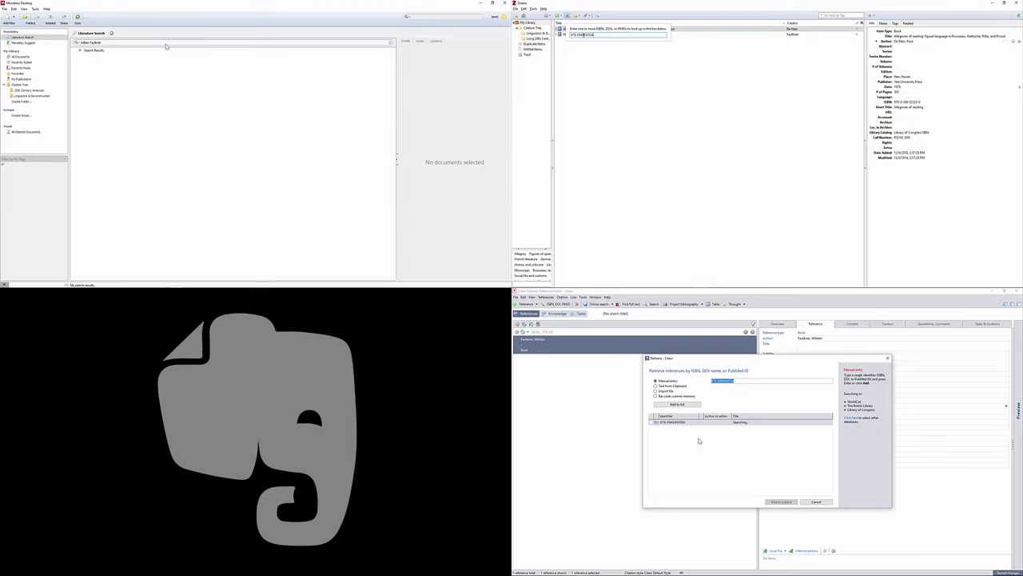
pyautogui.press('Return')
pyautogui.click(166, 68)
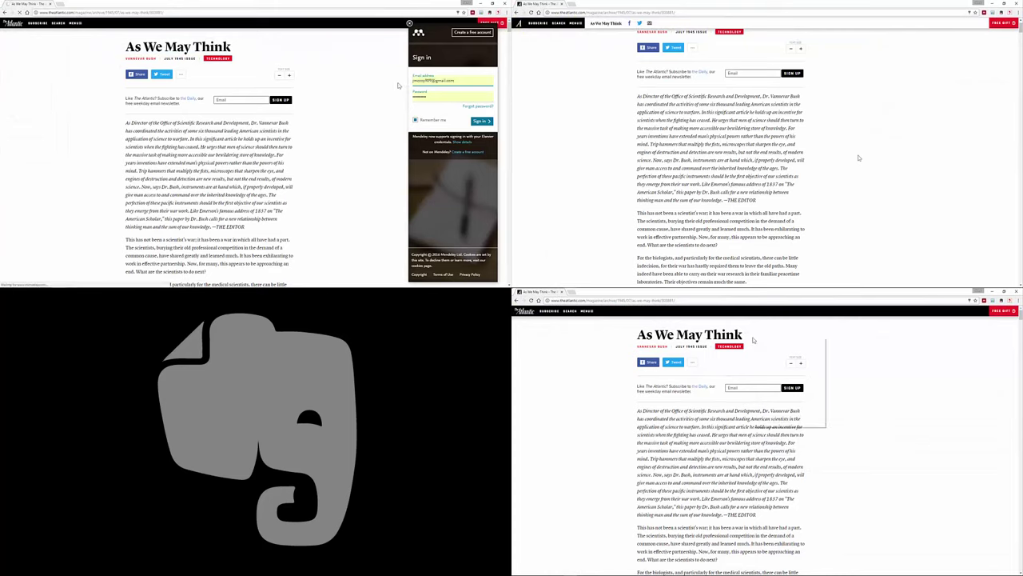
# Step: Send the As We May Think web page to Citavi as a reference with Citavi Picker
pyautogui.rightClick(756, 338)
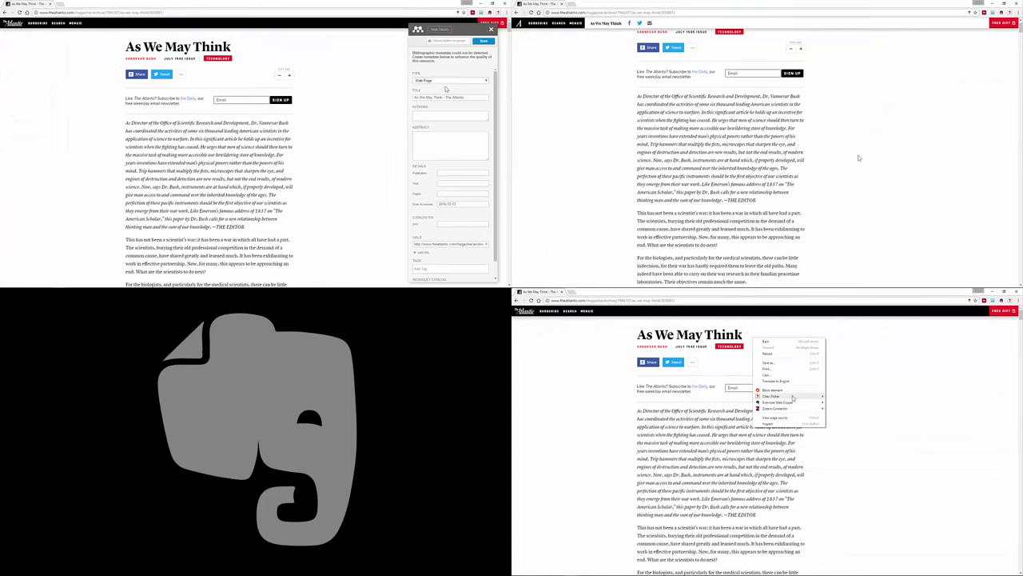
pyautogui.moveTo(794, 397)
pyautogui.scroll(-3, 446, 89)
pyautogui.click(843, 398)
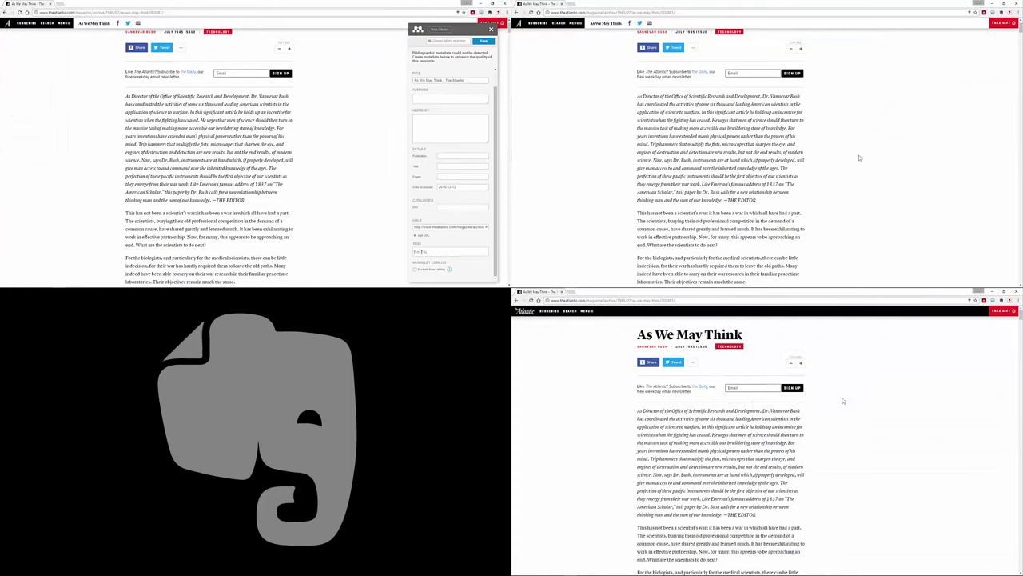
# Step: Tag the Mendeley import of As We May Think with Vannevar Bush and save the page to Mendeley and Zotero
pyautogui.click(432, 251)
pyautogui.click(992, 14)
pyautogui.write('Vannevar Bush')
pyautogui.press('Return')
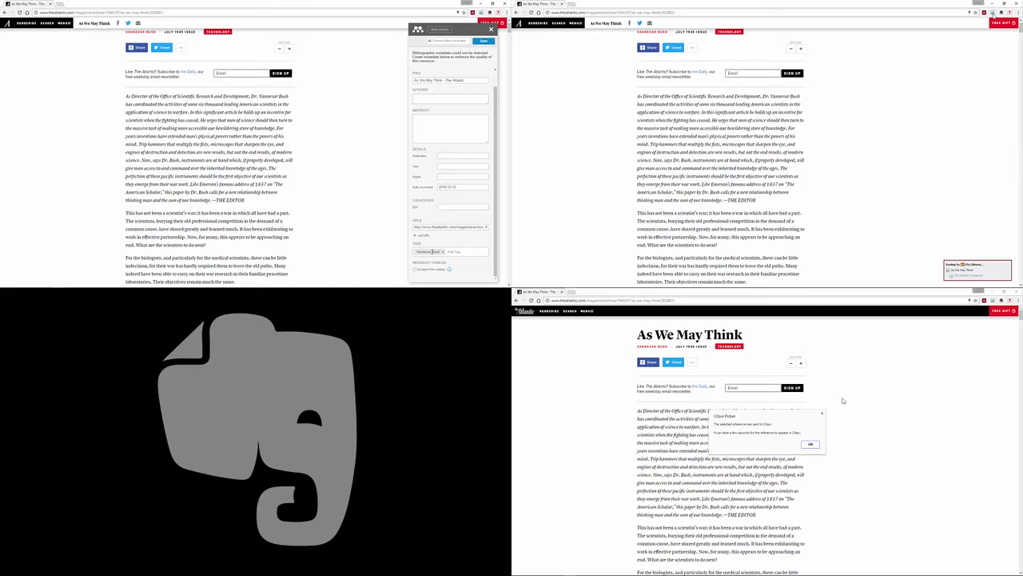
pyautogui.click(455, 41)
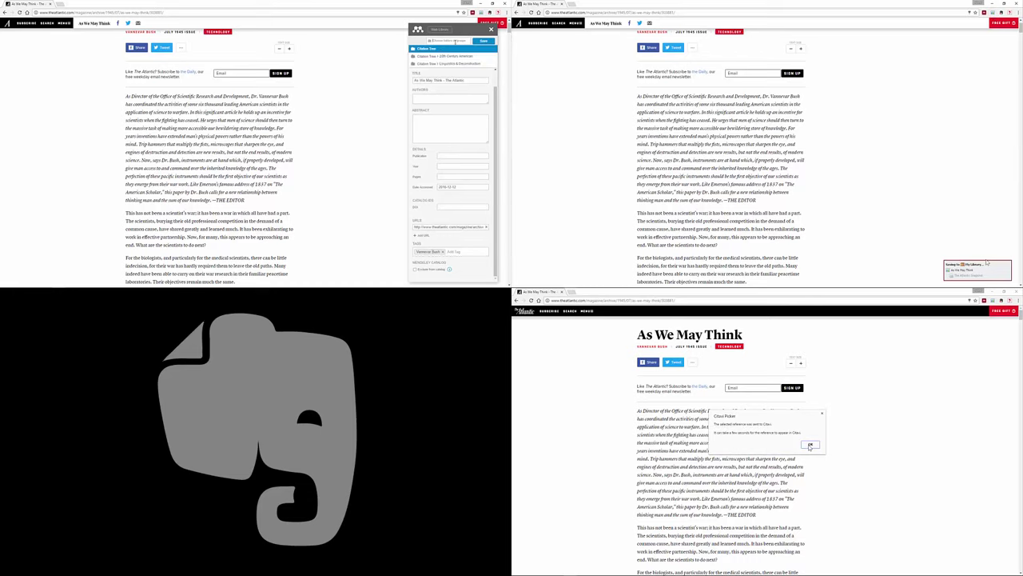
pyautogui.click(809, 446)
pyautogui.click(474, 42)
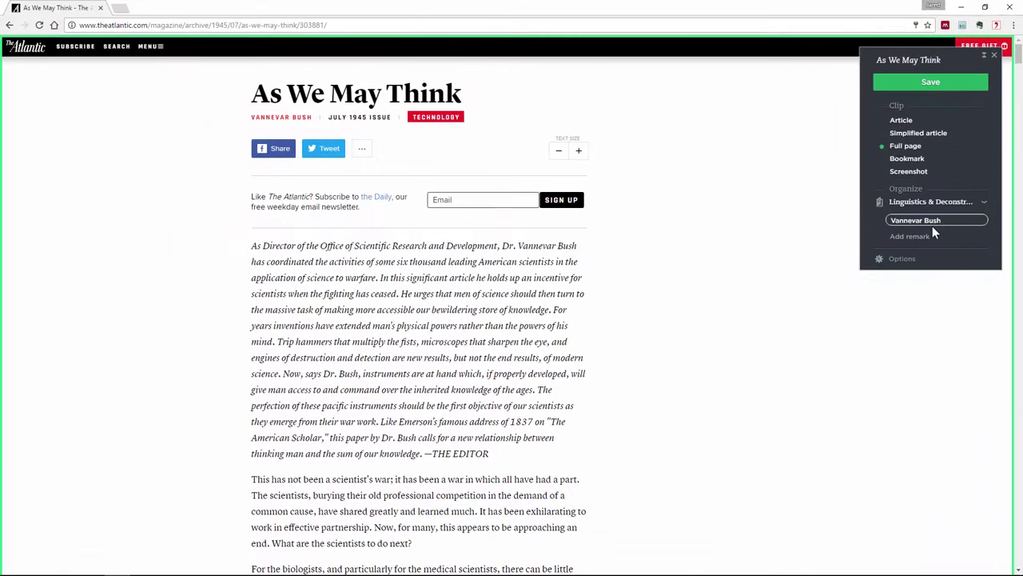
# Step: Add the remark "Great text!" to the Evernote full-page clip, choose the Citation Tree notebook and save the clip
pyautogui.click(833, 268)
pyautogui.write('Great text!')
pyautogui.click(951, 207)
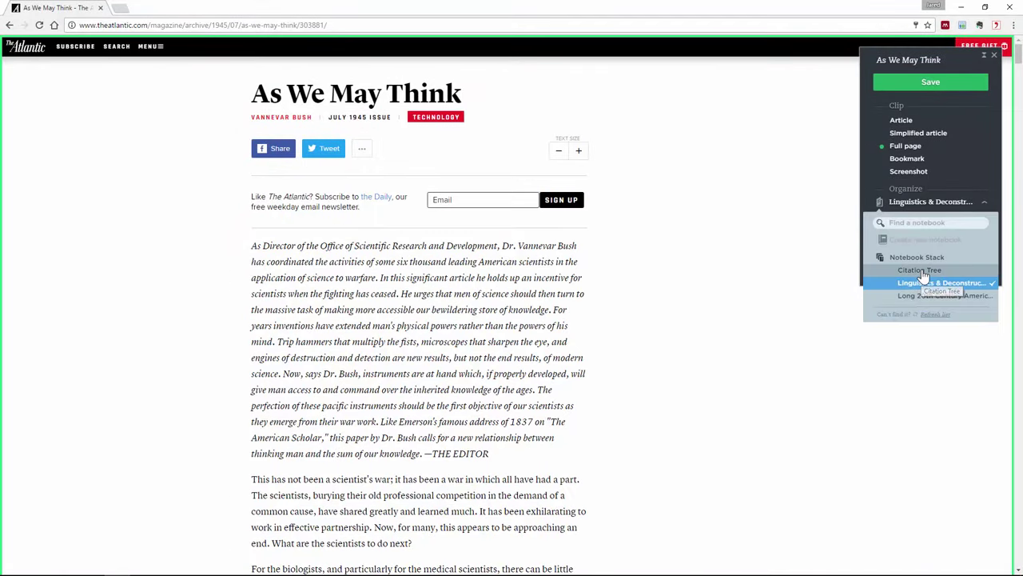
pyautogui.click(925, 279)
pyautogui.click(930, 83)
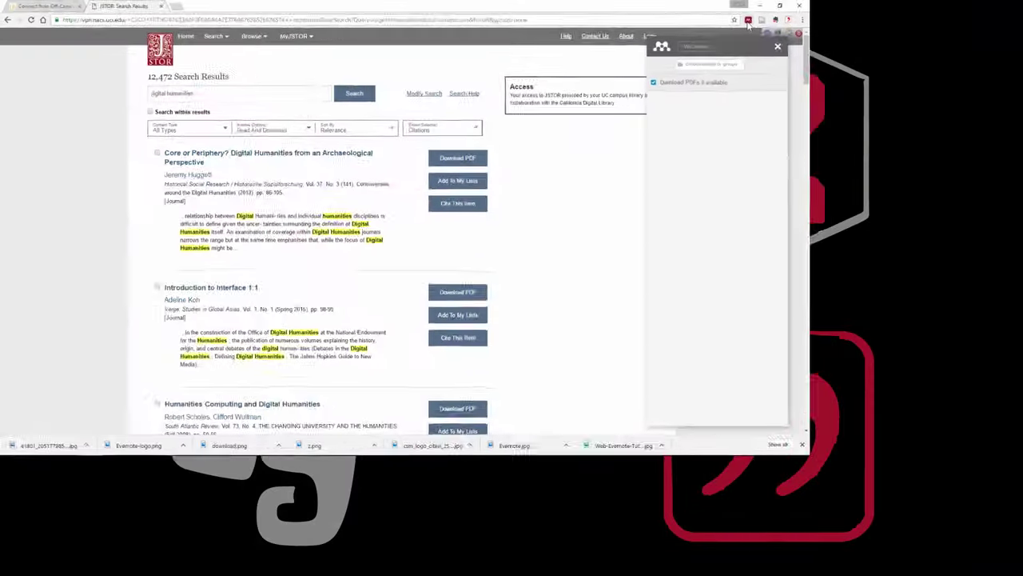
# Step: Select digital humanities articles from the JSTOR results, including Introduction to Interface 1:1 and Learning to Read Data, and save them to Mendeley
pyautogui.scroll(-5, 383, 263)
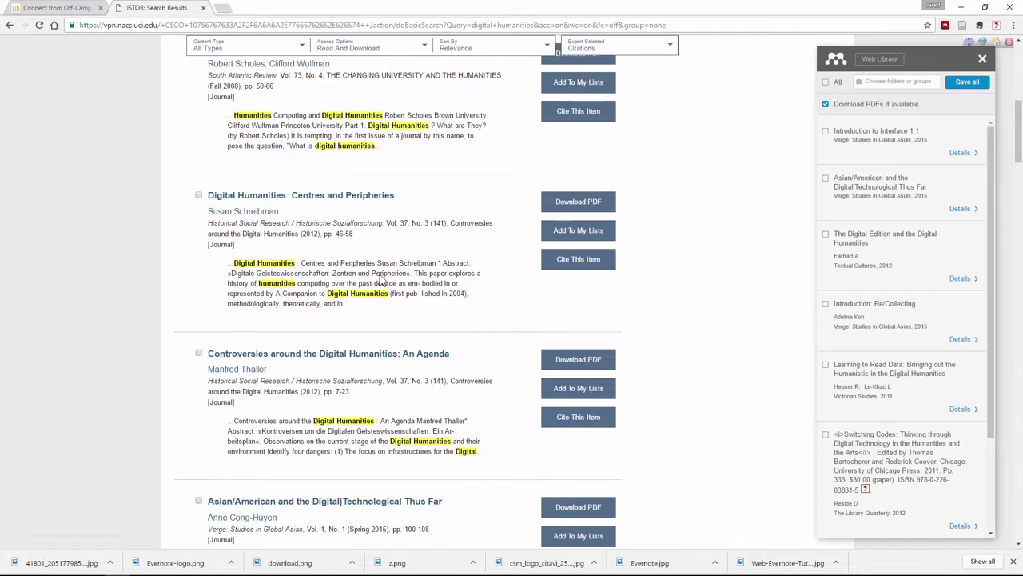
pyautogui.scroll(-2, 691, 188)
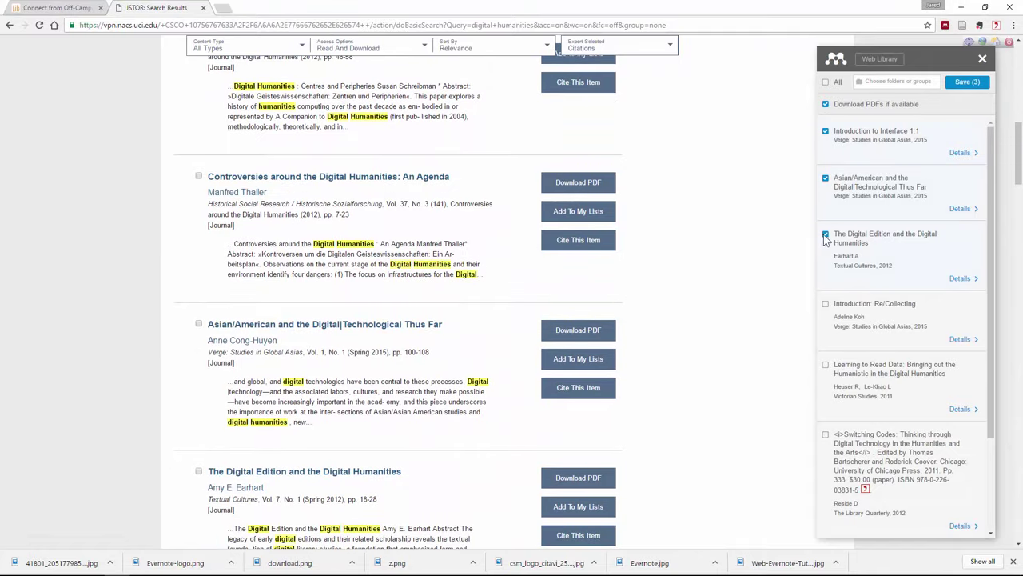
pyautogui.click(826, 364)
pyautogui.scroll(-2, 879, 320)
pyautogui.click(967, 82)
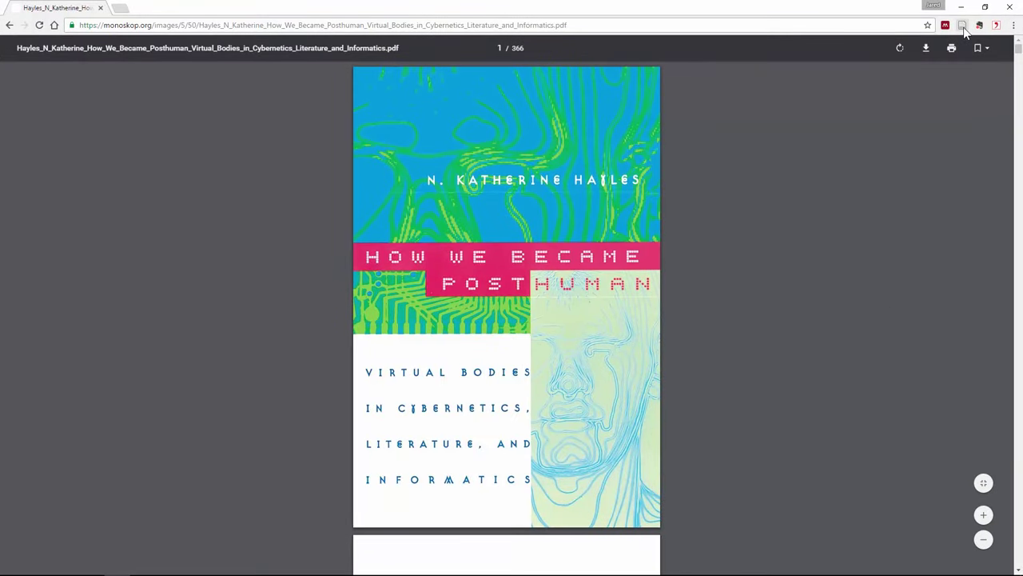
# Step: Save the How We Became Posthuman PDF to Zotero and send Allegories of Reading from its Amazon page to Citavi
pyautogui.click(962, 25)
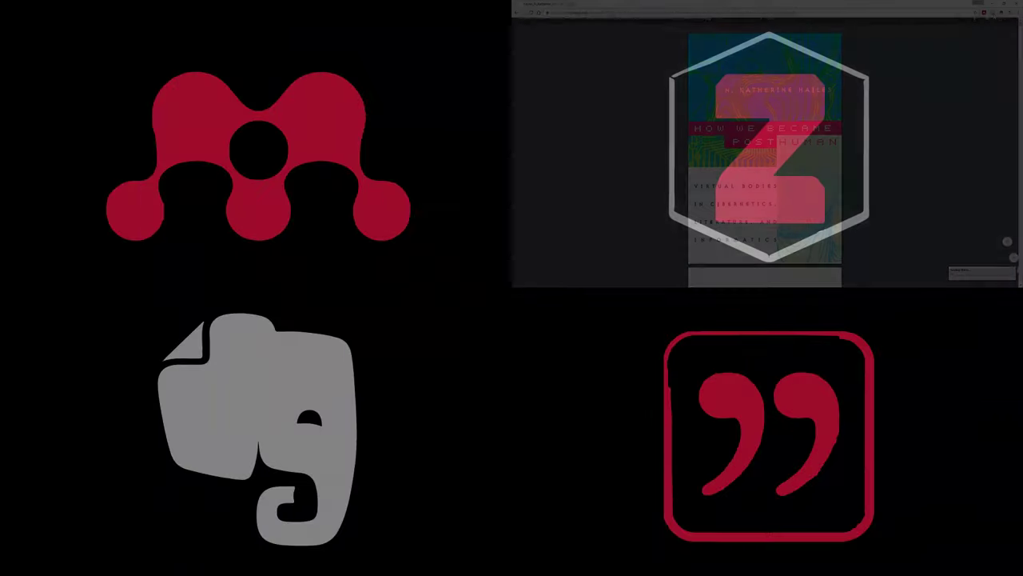
pyautogui.click(97, 321)
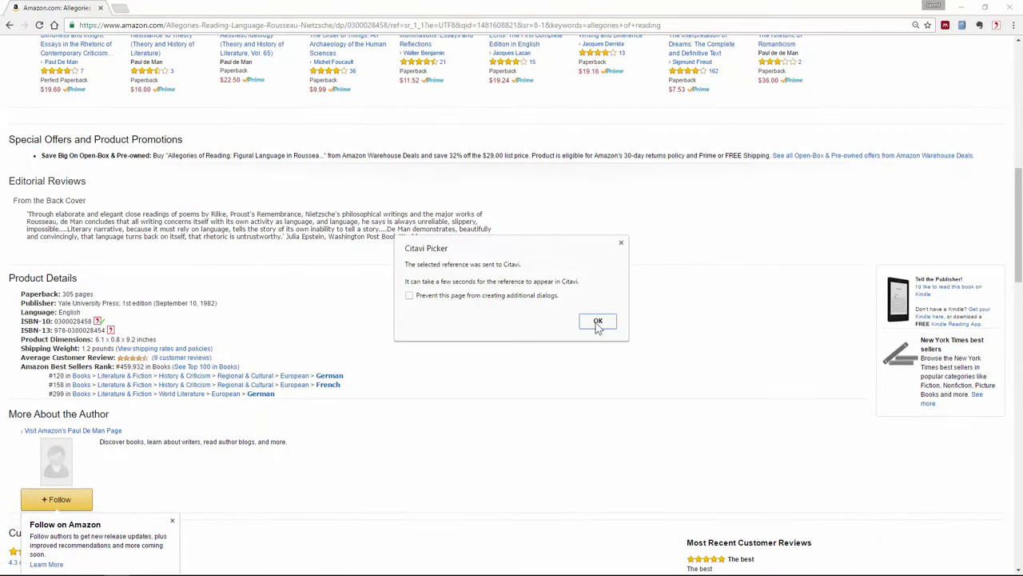
pyautogui.click(598, 323)
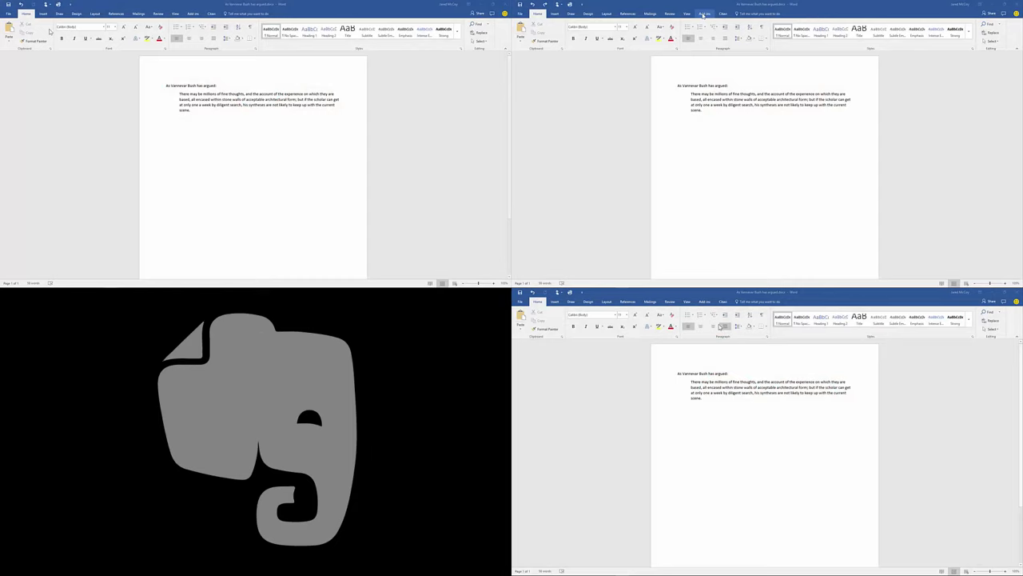
# Step: Set Zotero's citation style in Word to Modern Language Association and select the Citavi Tutorial project for the Citavi document
pyautogui.click(723, 301)
pyautogui.click(519, 24)
pyautogui.scroll(-3, 756, 94)
pyautogui.click(611, 311)
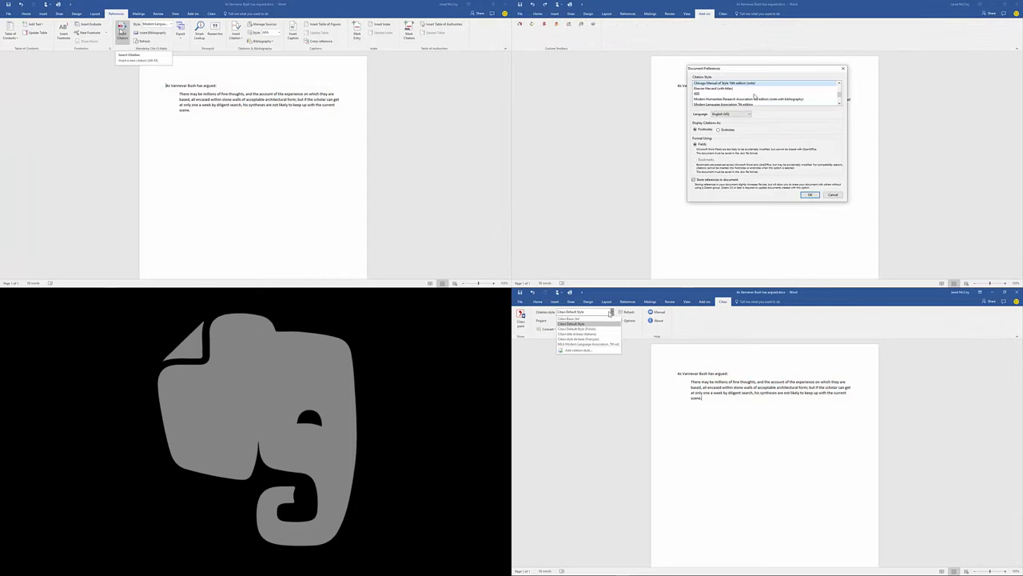
pyautogui.click(610, 320)
pyautogui.click(726, 89)
pyautogui.click(193, 110)
pyautogui.click(611, 322)
pyautogui.click(122, 32)
pyautogui.click(808, 182)
# Step: Find the Bush reference with Mendeley, Zotero and Citavi and insert its citation after the block quotation in each Word document
pyautogui.click(521, 318)
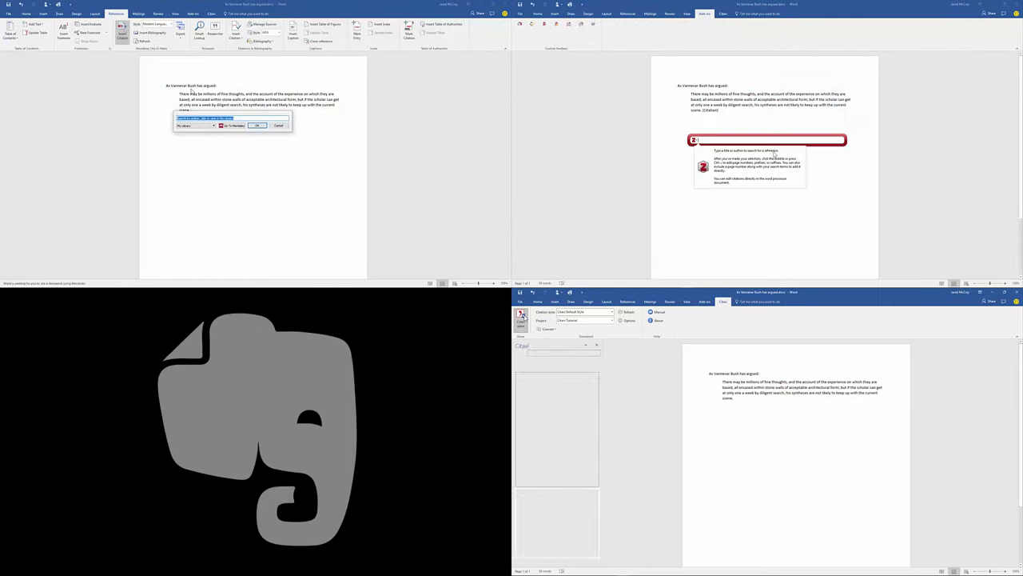
pyautogui.write('bush')
pyautogui.press('Return')
pyautogui.write('bush')
pyautogui.press('Return')
pyautogui.rightClick(548, 381)
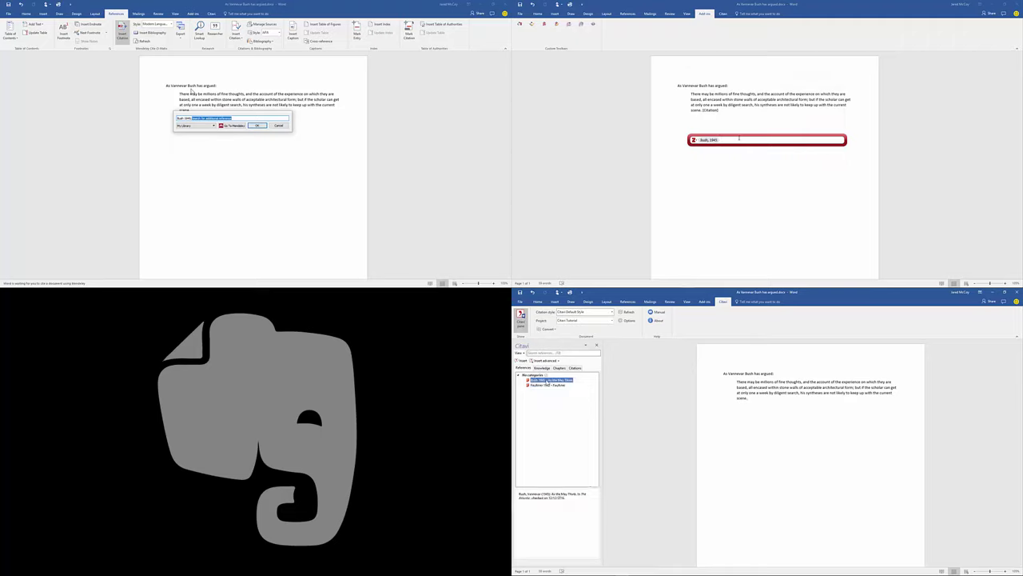
pyautogui.click(262, 128)
pyautogui.press('Return')
pyautogui.click(560, 383)
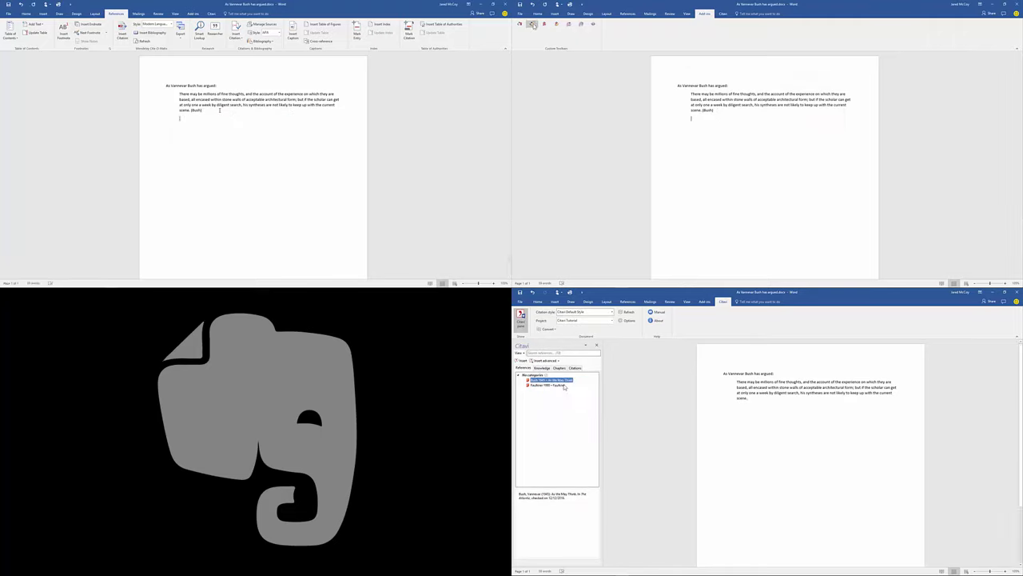
# Step: Insert a bibliography below the quotation in the Mendeley and Zotero documents
pyautogui.click(152, 33)
pyautogui.click(545, 24)
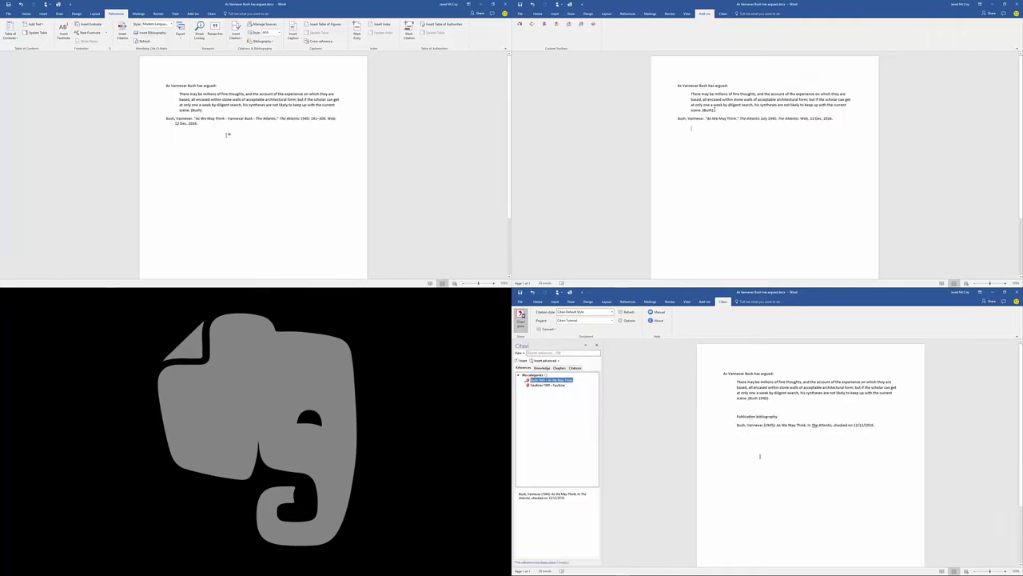
pyautogui.click(760, 456)
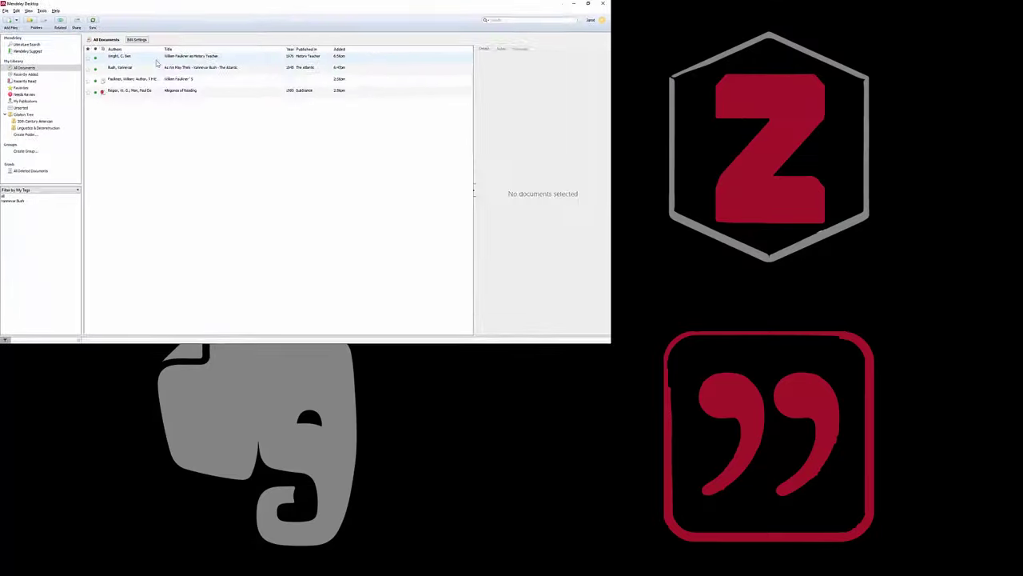
# Step: Find documents related to William Faulkner as History Teacher in Mendeley and browse the suggestions in the Mendeley web feed
pyautogui.click(157, 60)
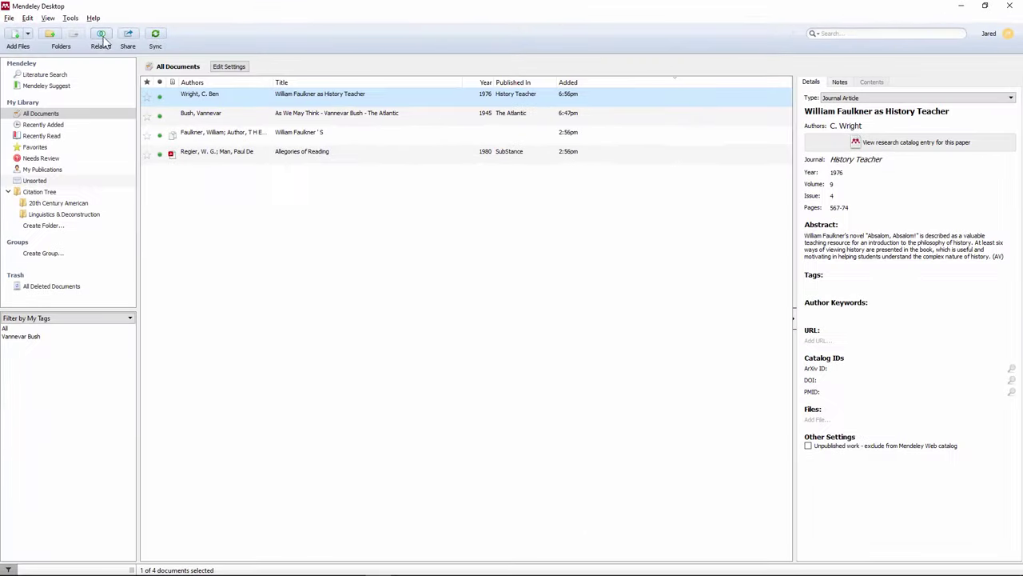
pyautogui.click(102, 38)
pyautogui.click(231, 137)
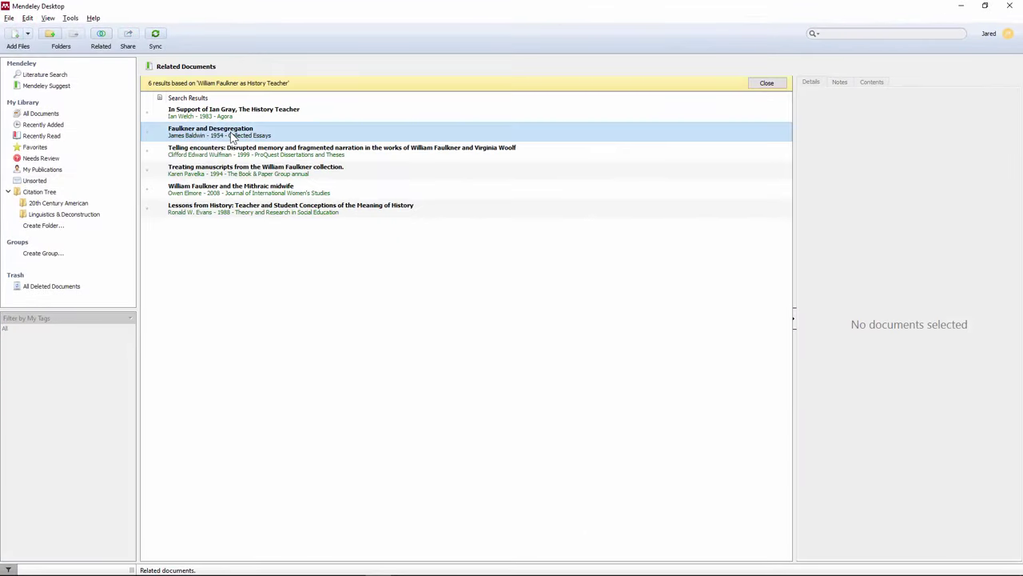
pyautogui.click(240, 150)
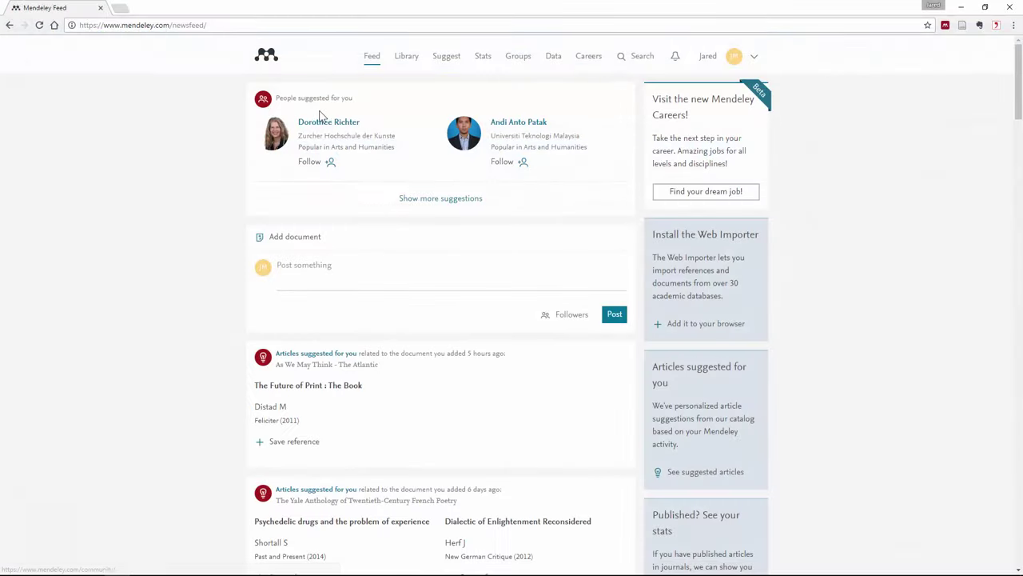
pyautogui.scroll(-3, 318, 120)
pyautogui.scroll(-10, 219, 141)
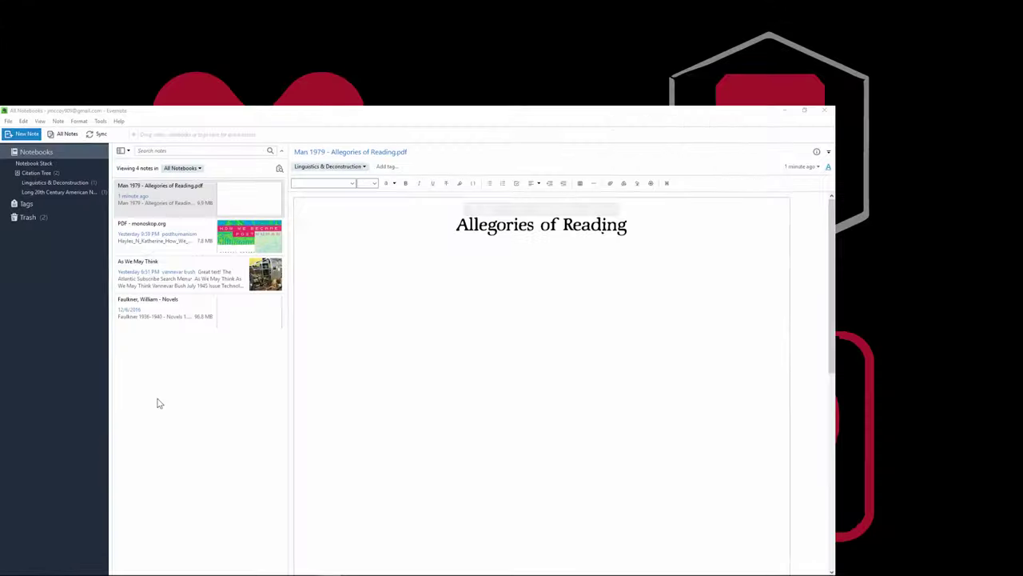
pyautogui.click(30, 173)
pyautogui.rightClick(39, 175)
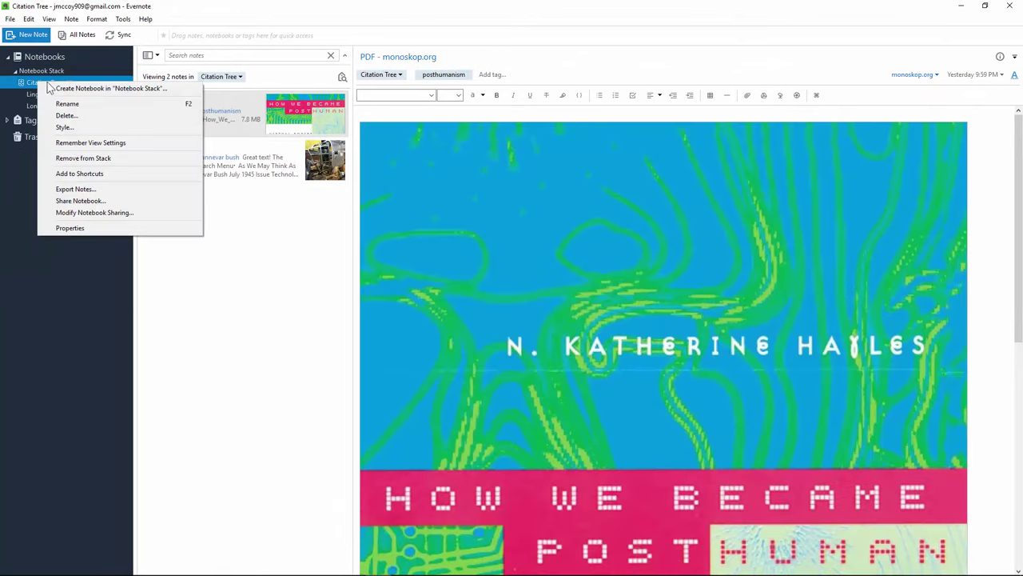
pyautogui.click(16, 180)
# Step: Create a notebook named New Media & Mnemotechnics in Notebook Stack and look through the other notebooks in the stack
pyautogui.click(65, 94)
pyautogui.rightClick(65, 94)
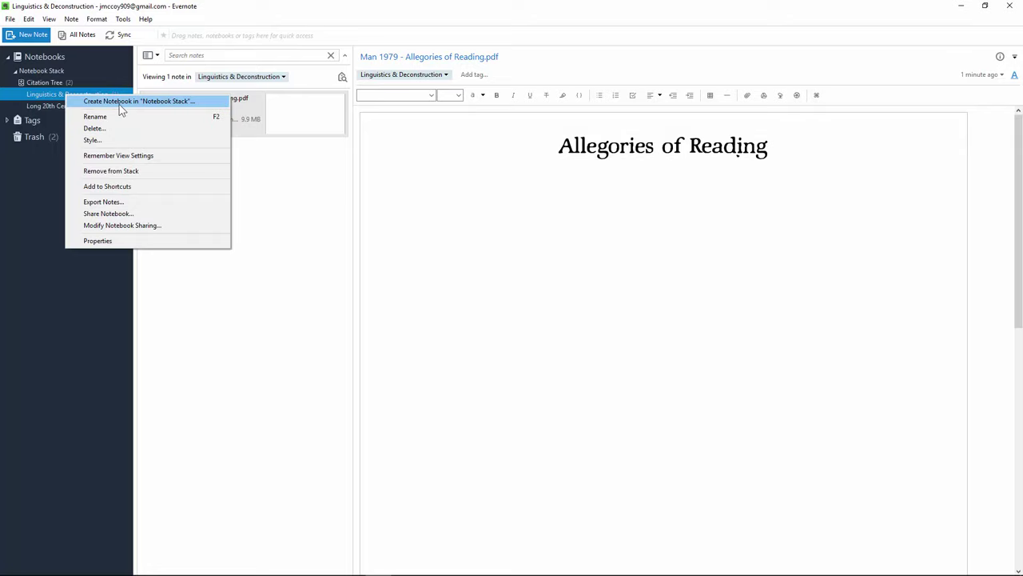
pyautogui.click(120, 102)
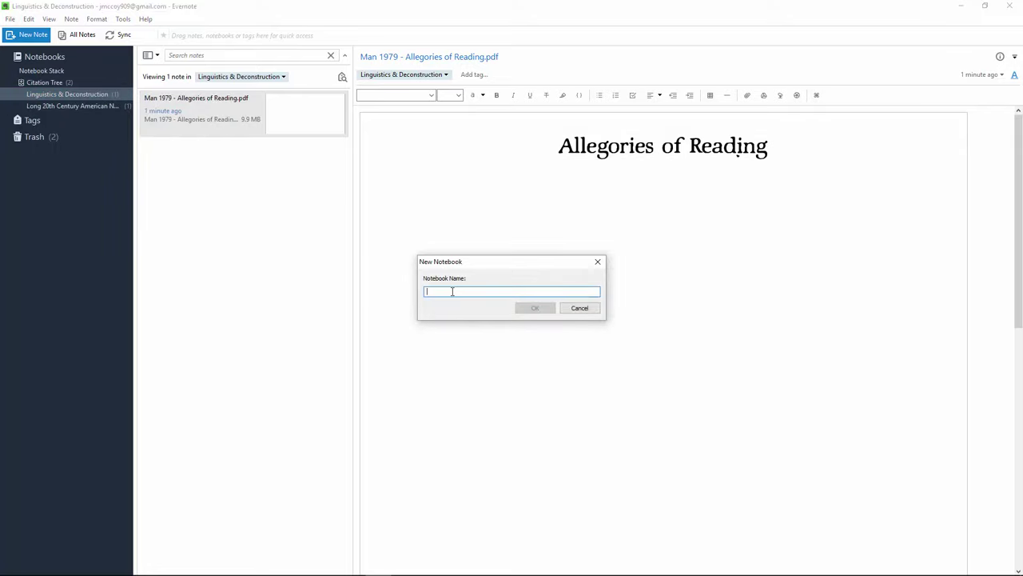
pyautogui.write('New Media & Mnemotechnics')
pyautogui.press('Return')
pyautogui.moveTo(51, 119)
pyautogui.mouseDown()
pyautogui.moveTo(84, 100)
pyautogui.moveTo(57, 118)
pyautogui.mouseUp()
pyautogui.click(56, 83)
pyautogui.click(63, 95)
pyautogui.click(69, 106)
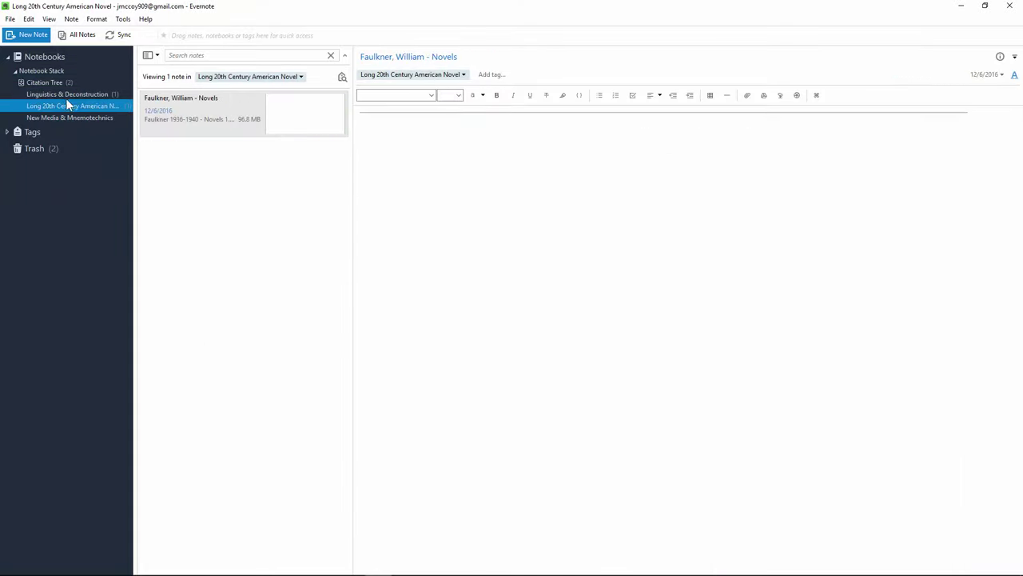
# Step: Assign the tags Deconstruction and Man to the Allegories of Reading note in the Linguistics & Deconstruction notebook
pyautogui.click(69, 94)
pyautogui.rightClick(206, 108)
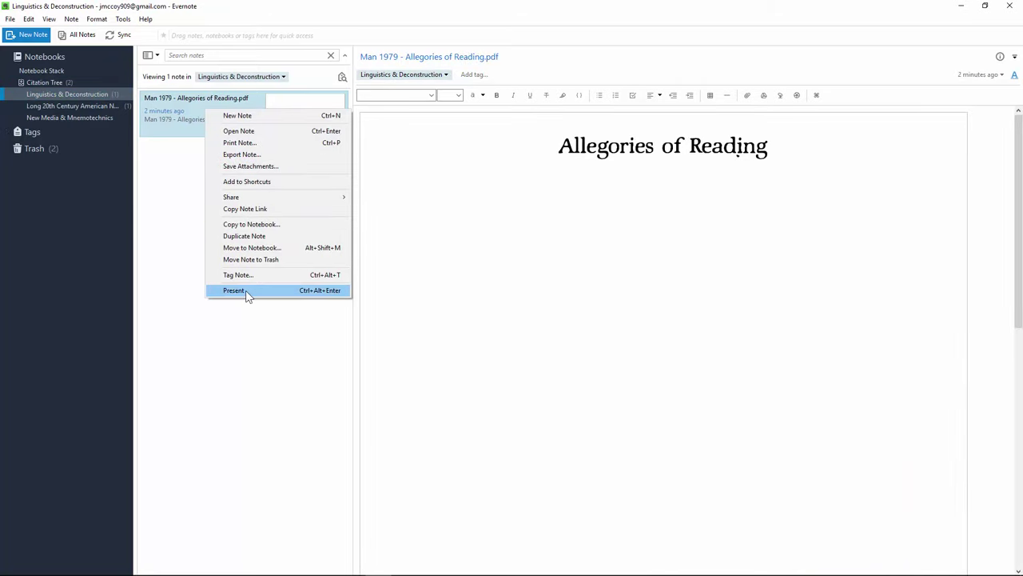
pyautogui.click(260, 275)
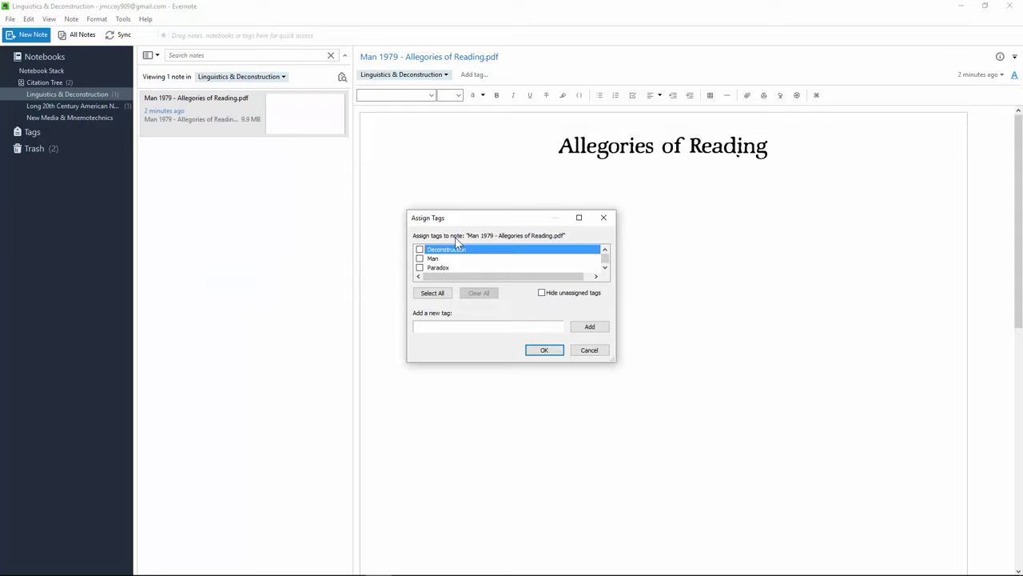
pyautogui.doubleClick(602, 266)
pyautogui.scroll(1, 477, 267)
pyautogui.click(554, 352)
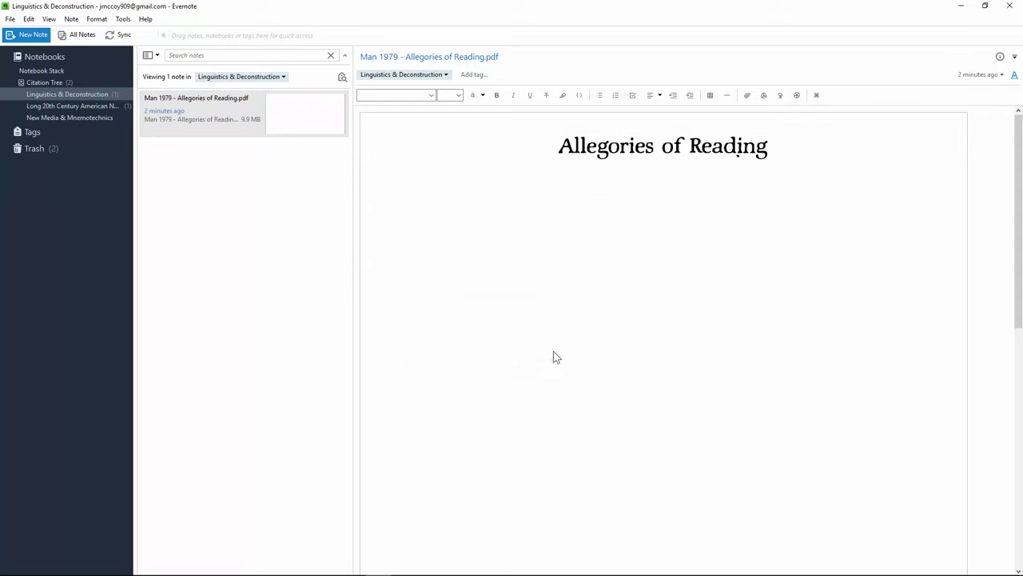
# Step: Open the note's PDF for annotation and highlight the French quotation on page 5 in yellow
pyautogui.click(185, 107)
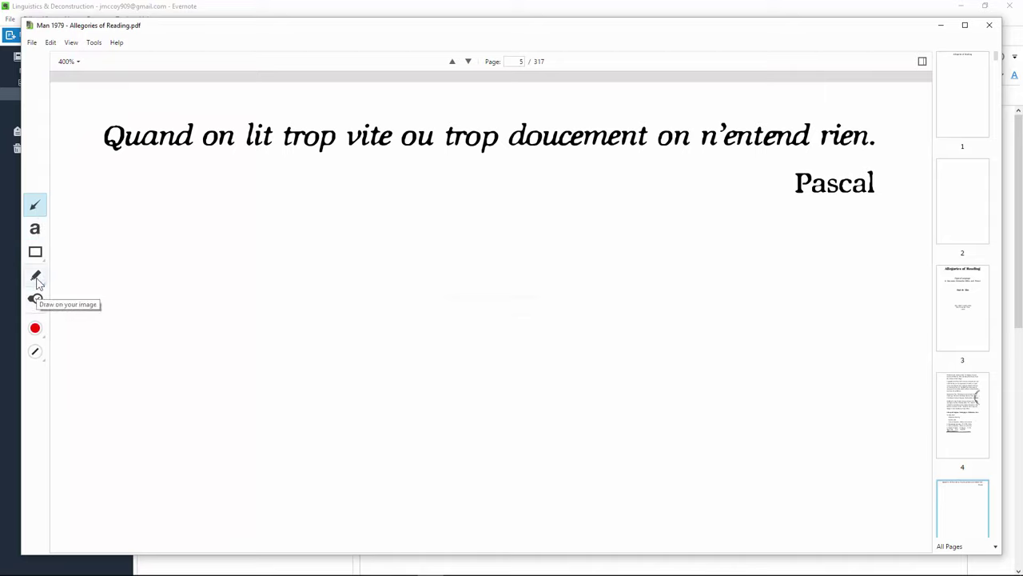
pyautogui.click(35, 276)
pyautogui.moveTo(824, 128)
pyautogui.mouseDown()
pyautogui.moveTo(754, 119)
pyautogui.moveTo(844, 142)
pyautogui.moveTo(879, 132)
pyautogui.mouseUp()
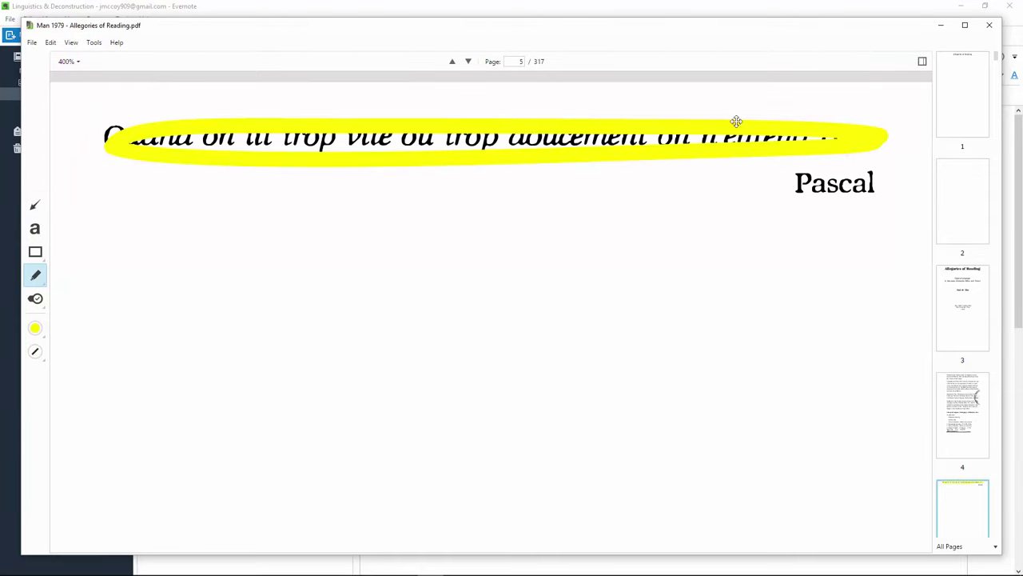
pyautogui.click(989, 24)
# Step: Copy the French quotation from the PDF into a new note tagged Paradox and move it to the New Media & Mnemotechnics notebook
pyautogui.click(702, 127)
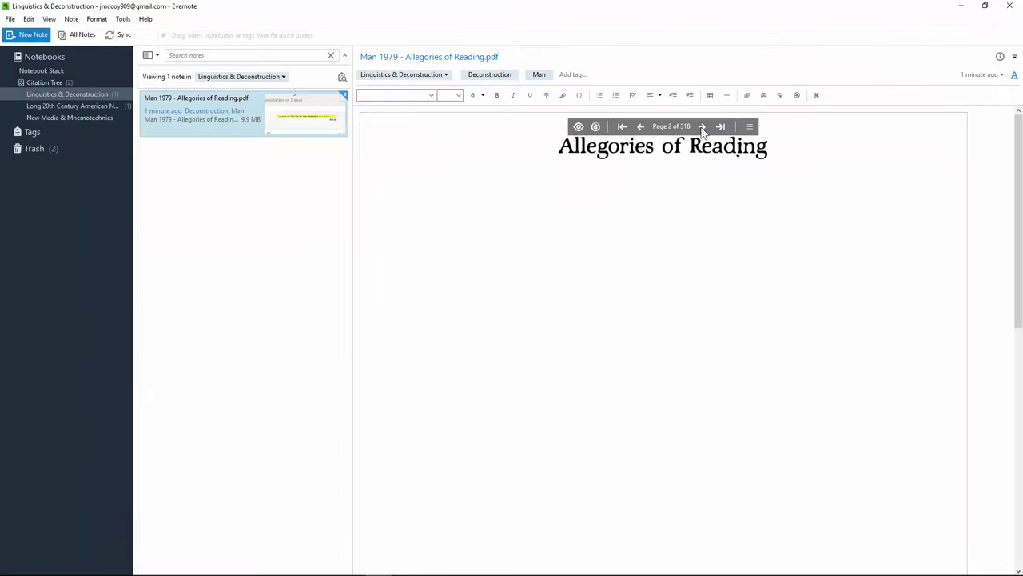
pyautogui.click(641, 126)
pyautogui.moveTo(506, 323); pyautogui.dragTo(816, 344)
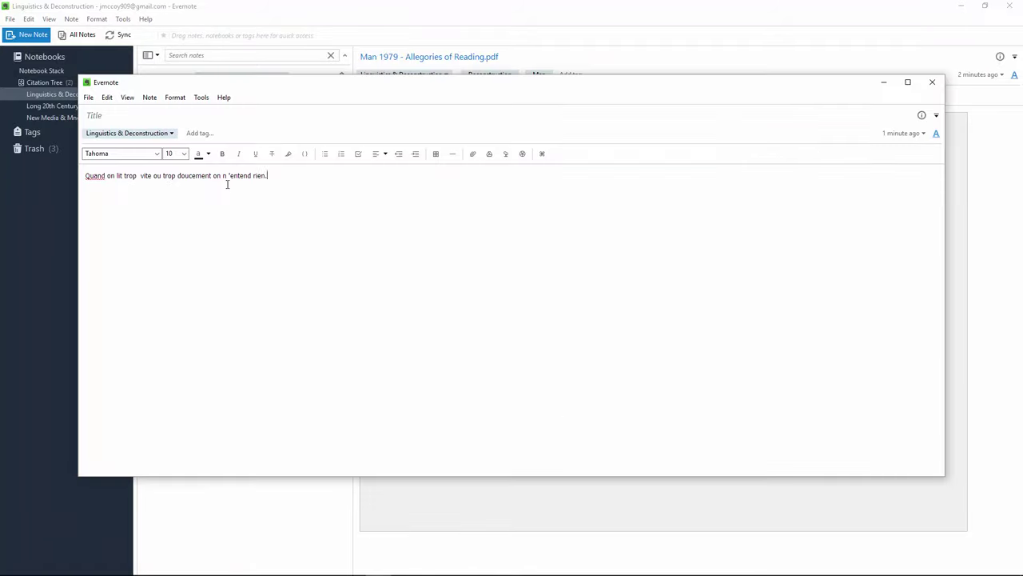
pyautogui.click(204, 135)
pyautogui.write('Paradox')
pyautogui.press('Return')
pyautogui.press('Escape')
pyautogui.moveTo(168, 109); pyautogui.dragTo(60, 117)
pyautogui.click(60, 117)
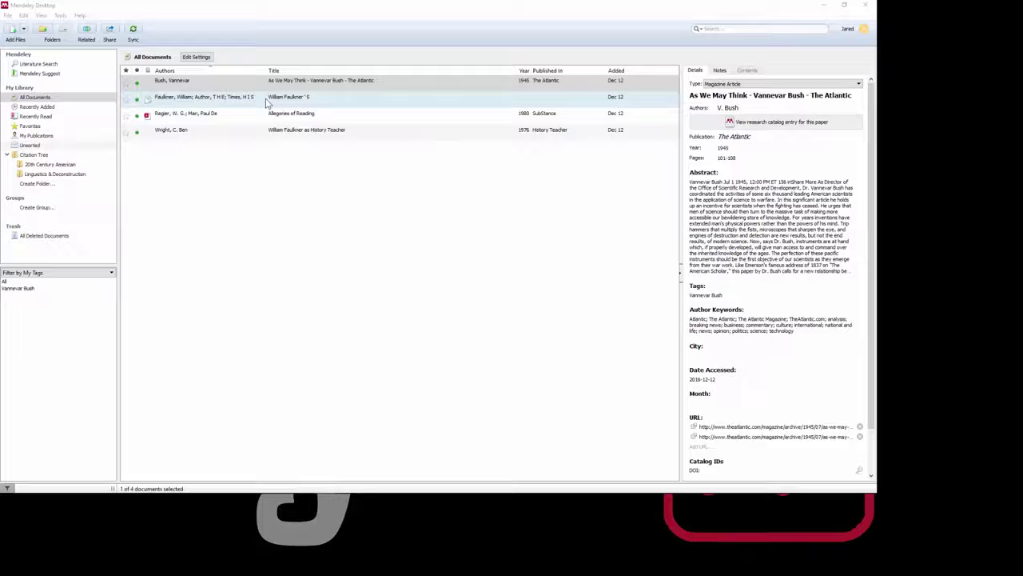
# Step: In Mendeley, create a subfolder named Man, Paul de under Linguistics & Deconstruction
pyautogui.click(50, 164)
pyautogui.click(42, 174)
pyautogui.rightClick(44, 174)
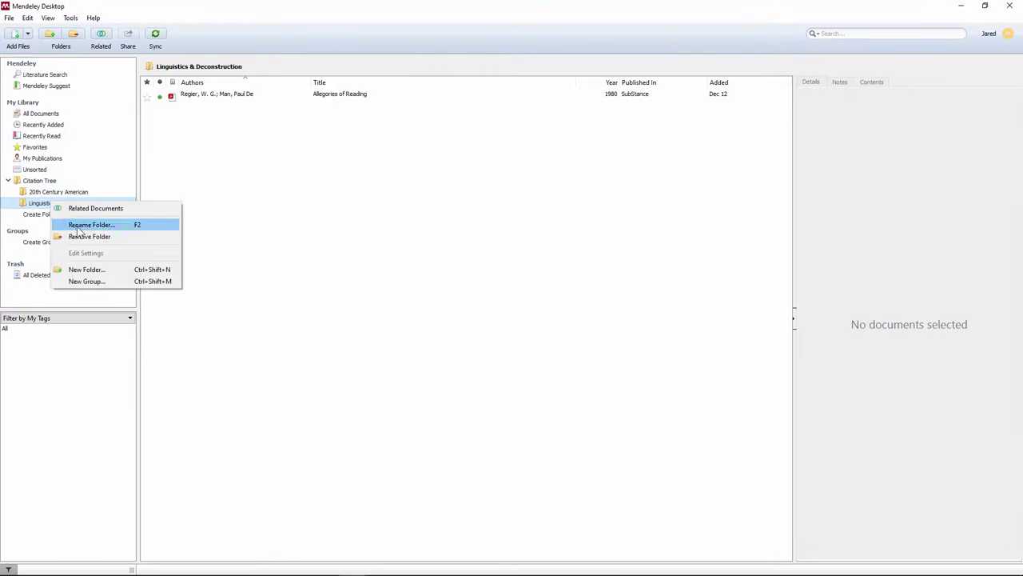
pyautogui.click(87, 269)
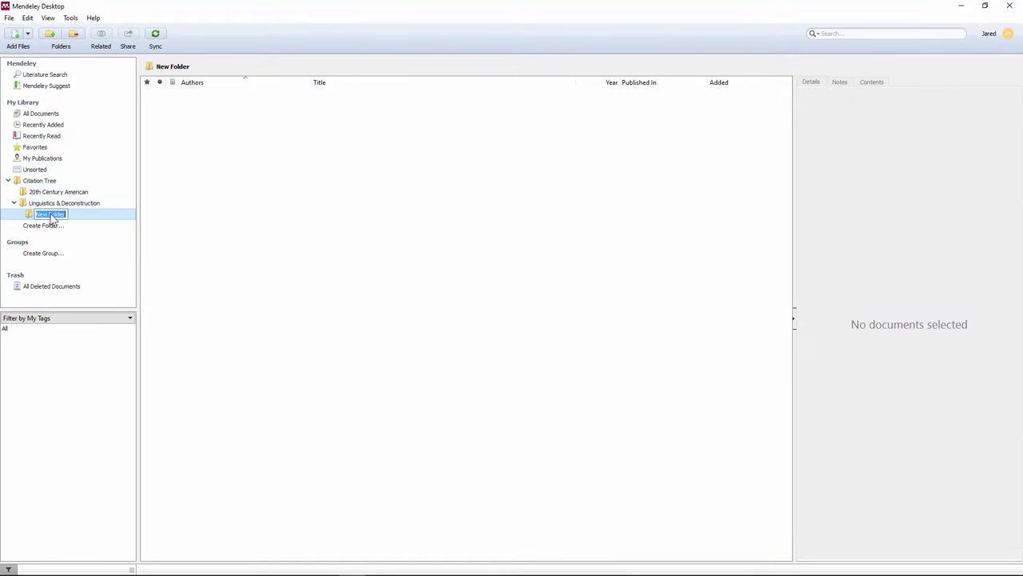
pyautogui.rightClick(49, 214)
pyautogui.click(43, 217)
pyautogui.press('Return')
# Step: Add the Allegories of Reading document to the Man, Paul de subfolder and open that folder
pyautogui.click(68, 203)
pyautogui.click(248, 96)
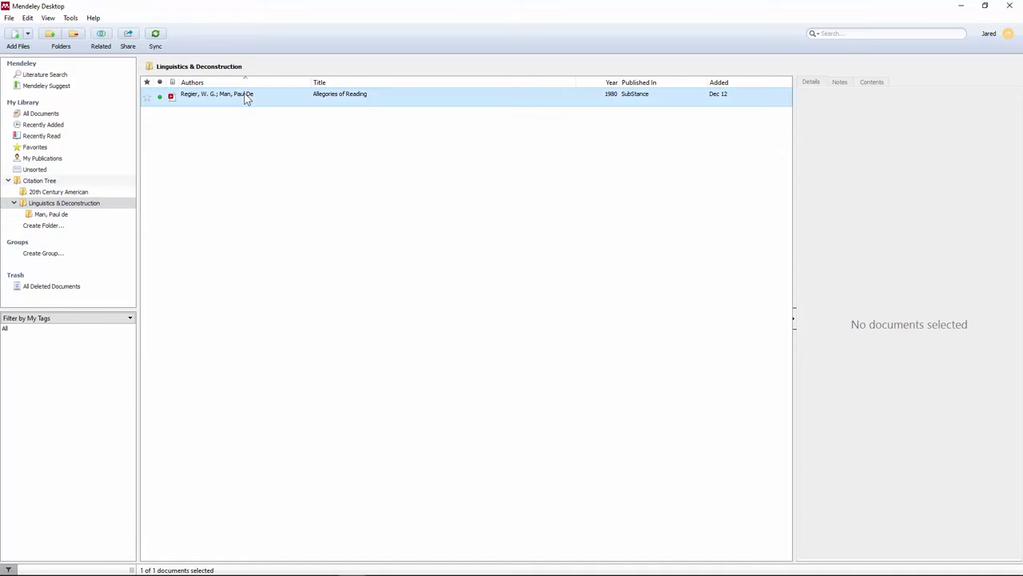
pyautogui.moveTo(248, 96); pyautogui.dragTo(64, 216)
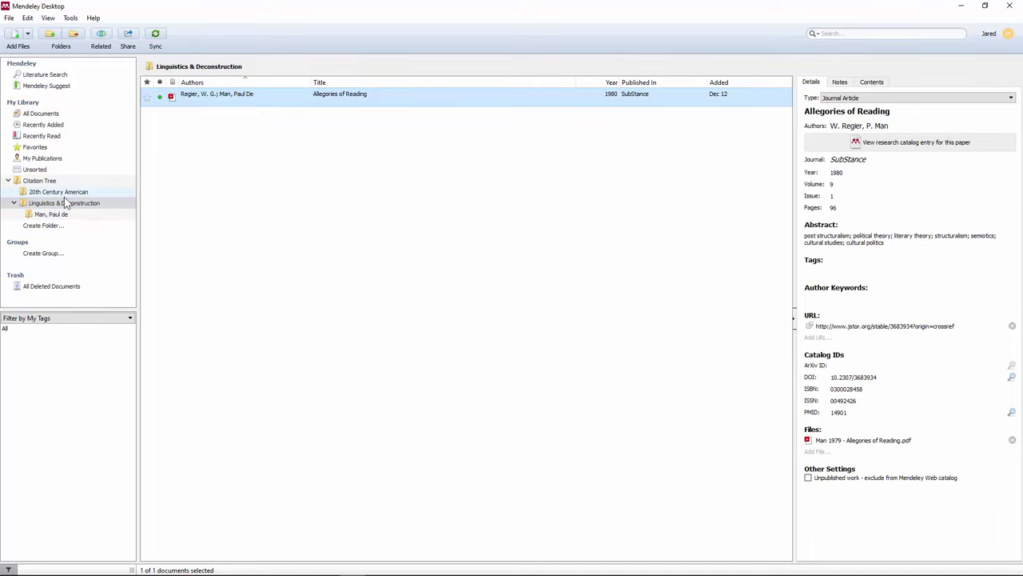
pyautogui.click(51, 214)
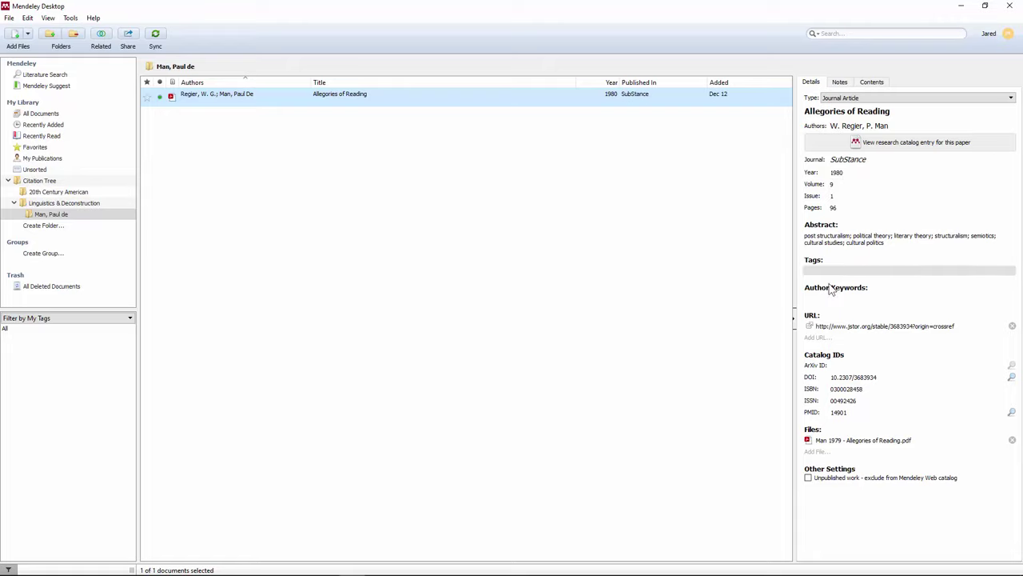
# Step: Copy the keywords from the abstract of Allegories of Reading into the document's tags
pyautogui.click(851, 236)
pyautogui.hotkey('ctrl', 'c')
pyautogui.click(817, 271)
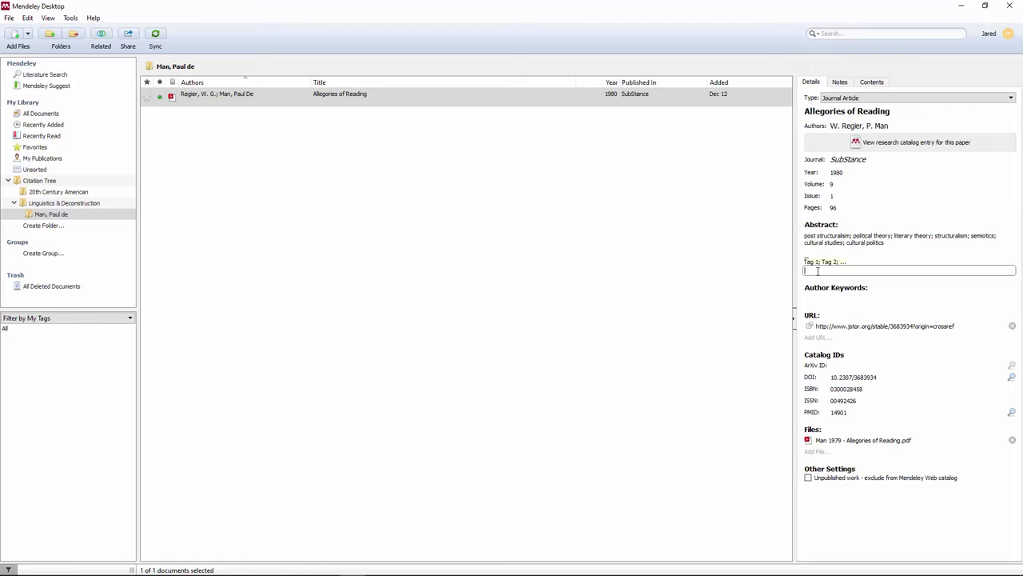
pyautogui.hotkey('ctrl', 'v')
pyautogui.click(884, 291)
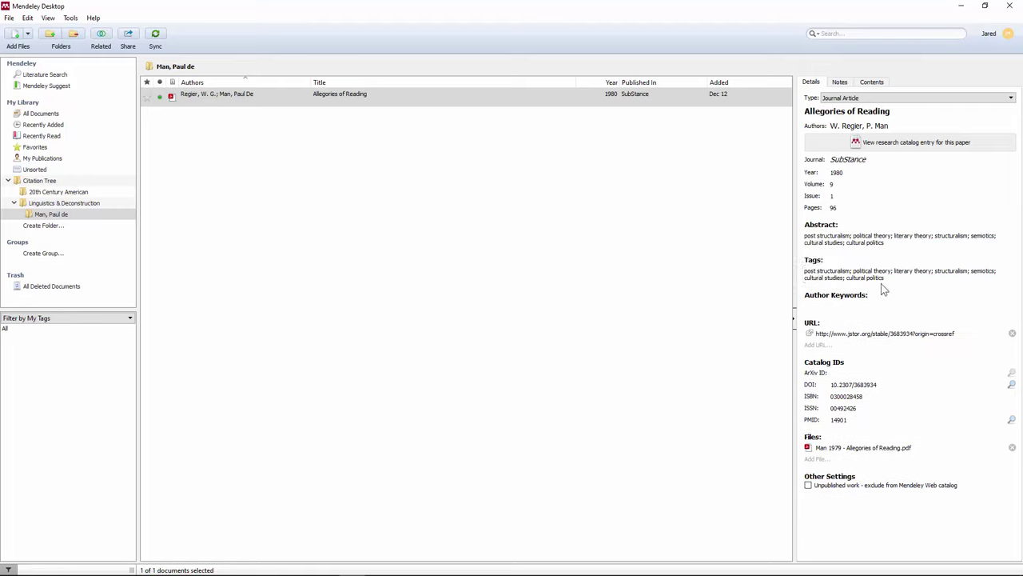
pyautogui.click(870, 273)
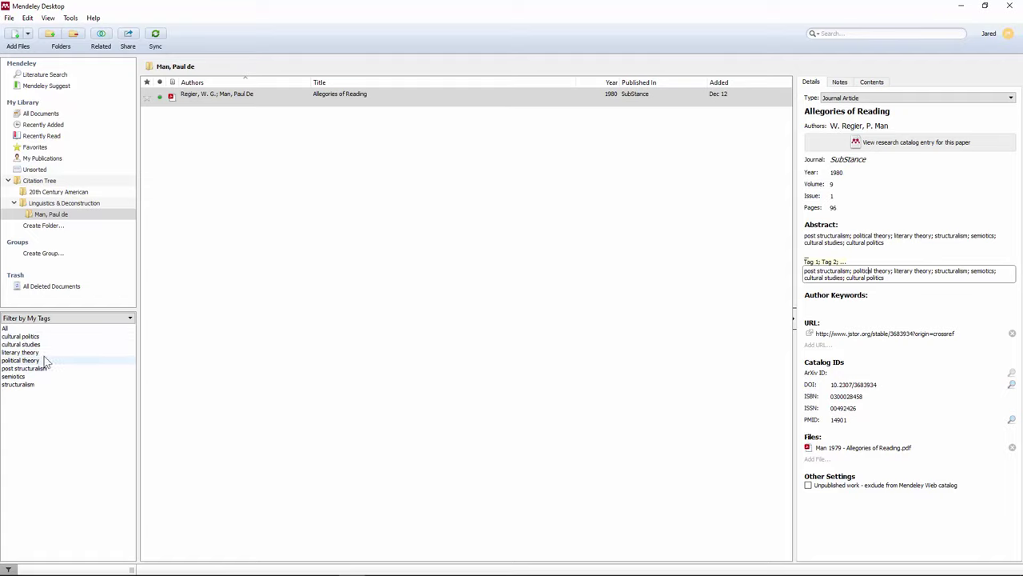
# Step: Review the contents and notes of Allegories of Reading and open its PDF at the Preface
pyautogui.click(871, 83)
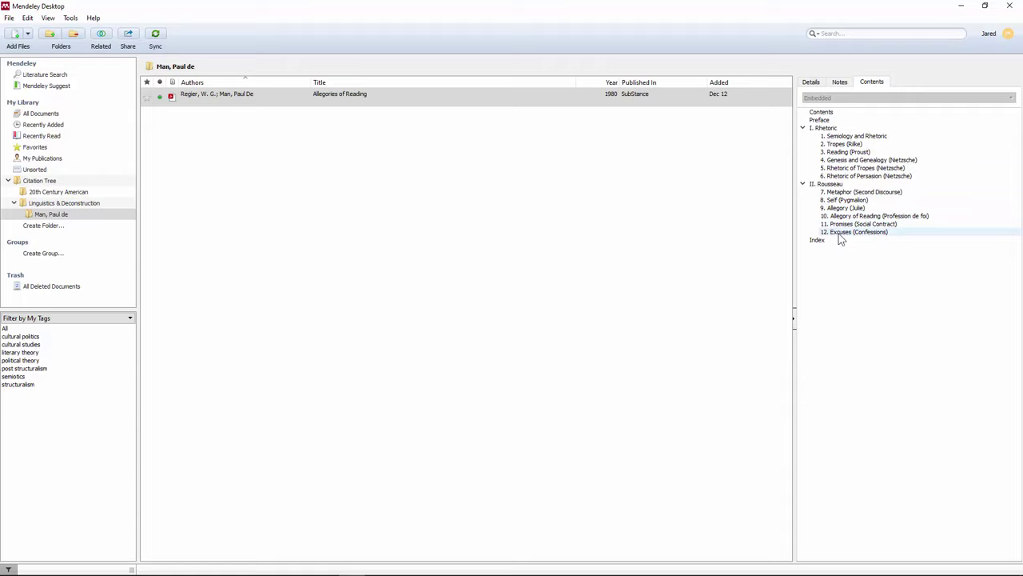
pyautogui.click(841, 83)
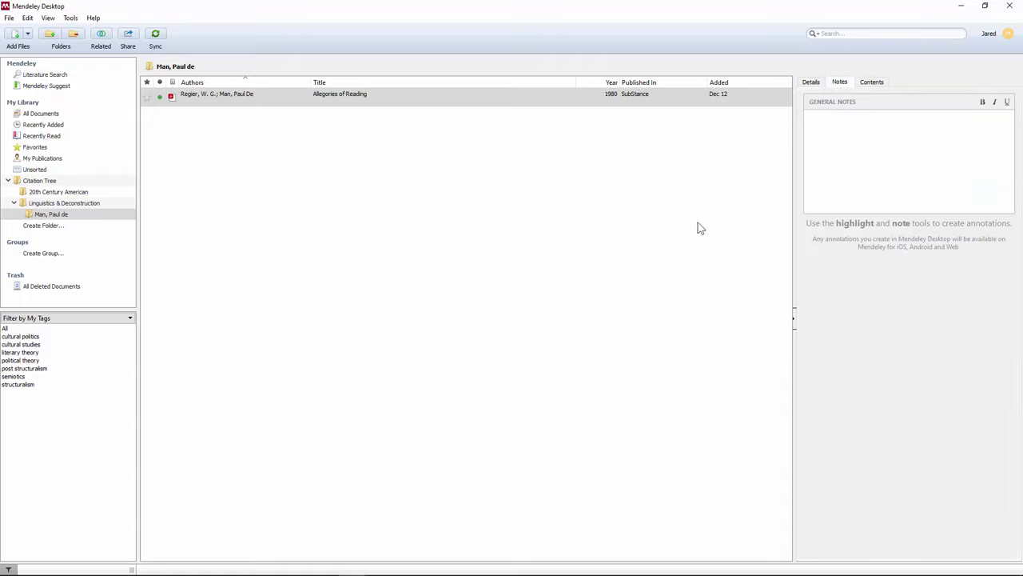
pyautogui.click(173, 97)
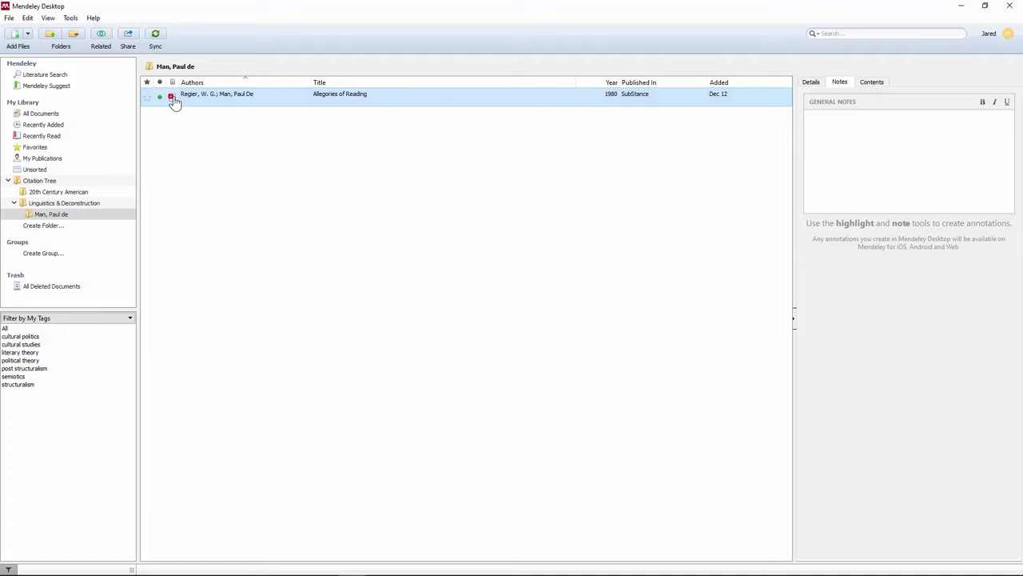
pyautogui.click(871, 79)
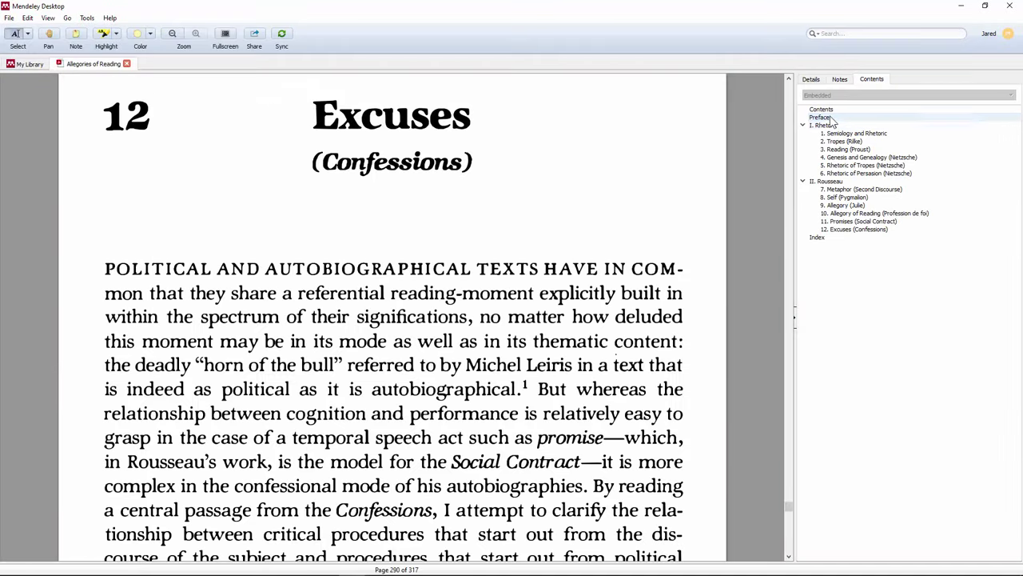
pyautogui.click(820, 117)
# Step: Highlight the French quotation on page 5 of the PDF and attach the note Paradox to it
pyautogui.scroll(15, 706, 157)
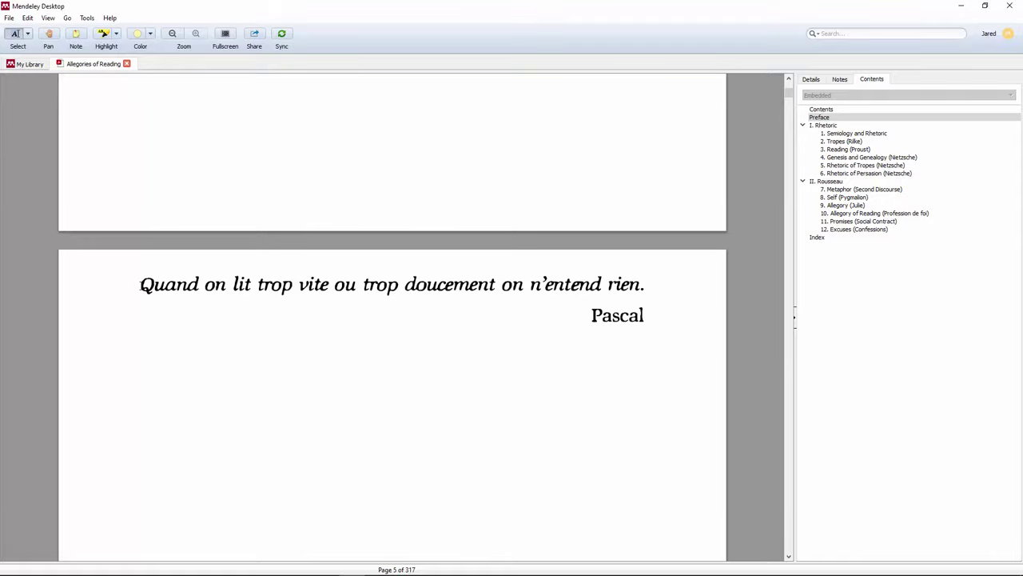
pyautogui.moveTo(142, 283); pyautogui.dragTo(644, 284)
pyautogui.click(417, 311)
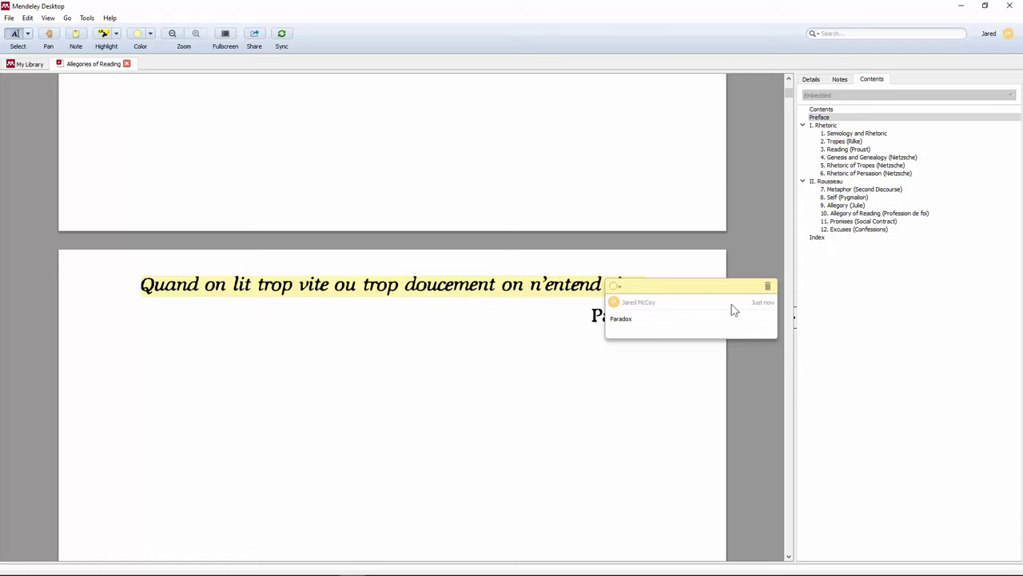
pyautogui.click(674, 320)
# Step: Review the document's private annotations, close the PDF and open the Paradox annotation from the library
pyautogui.click(839, 80)
pyautogui.scroll(3, 499, 92)
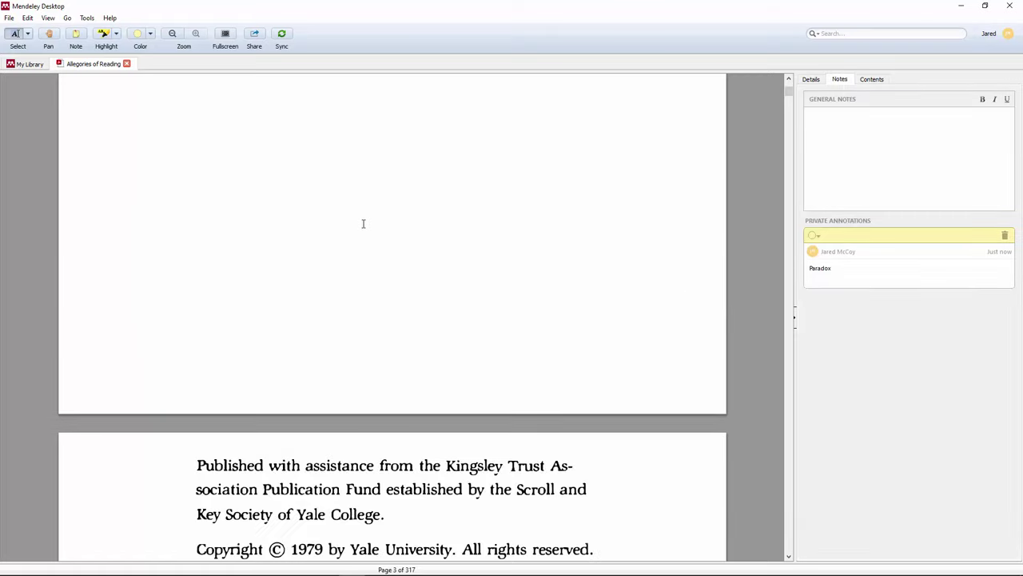
pyautogui.click(126, 63)
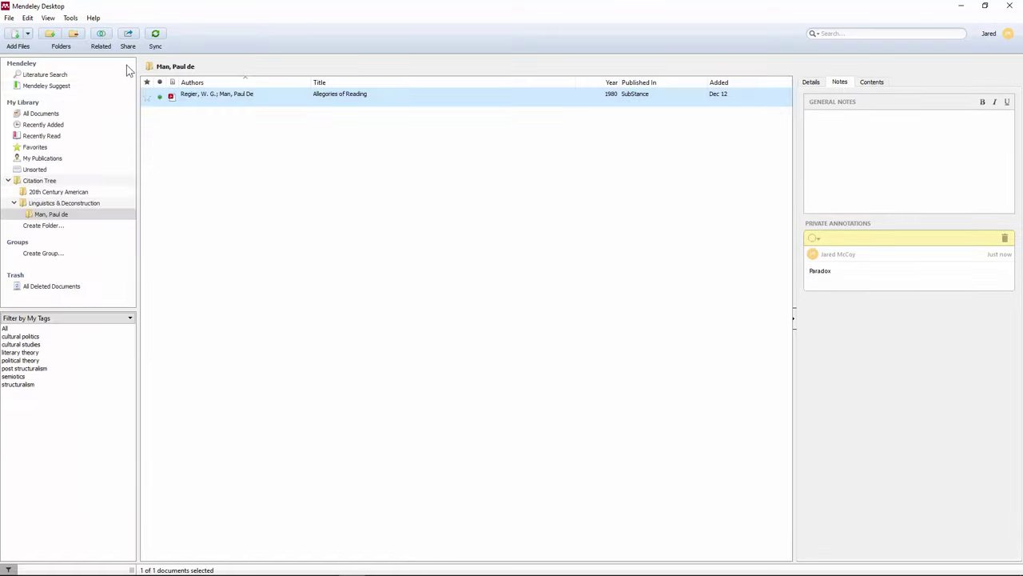
pyautogui.doubleClick(926, 238)
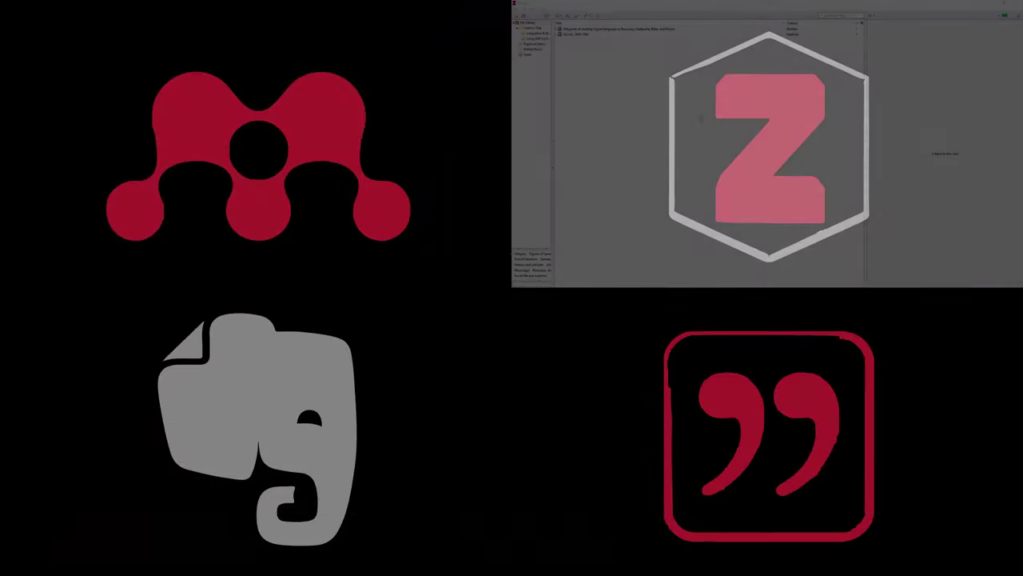
# Step: In Zotero, create a subcollection named Man, Paul de under Linguistics & Deconstruction and add the Allegories of reading book to it
pyautogui.rightClick(51, 69)
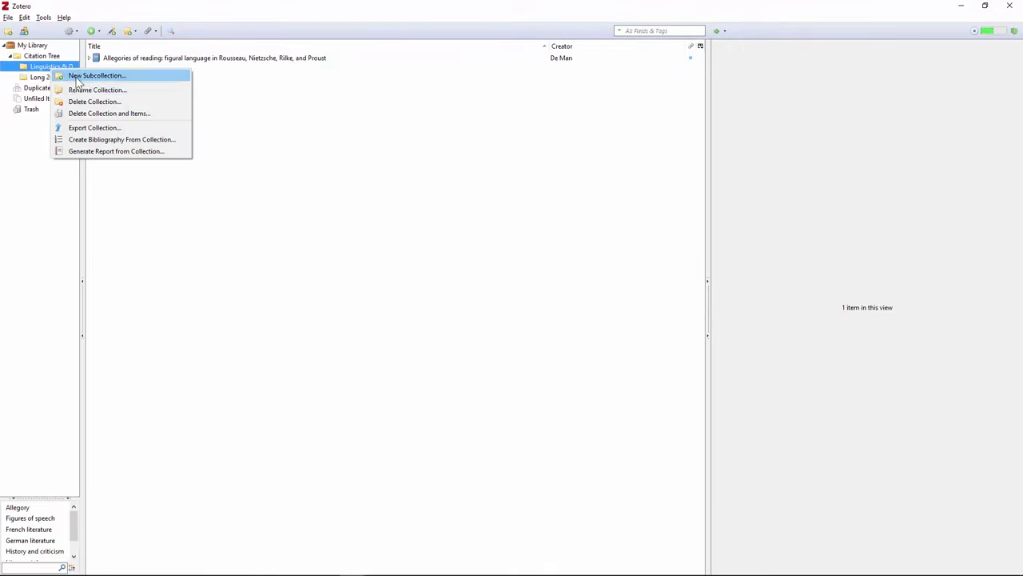
pyautogui.click(93, 75)
pyautogui.press('Return')
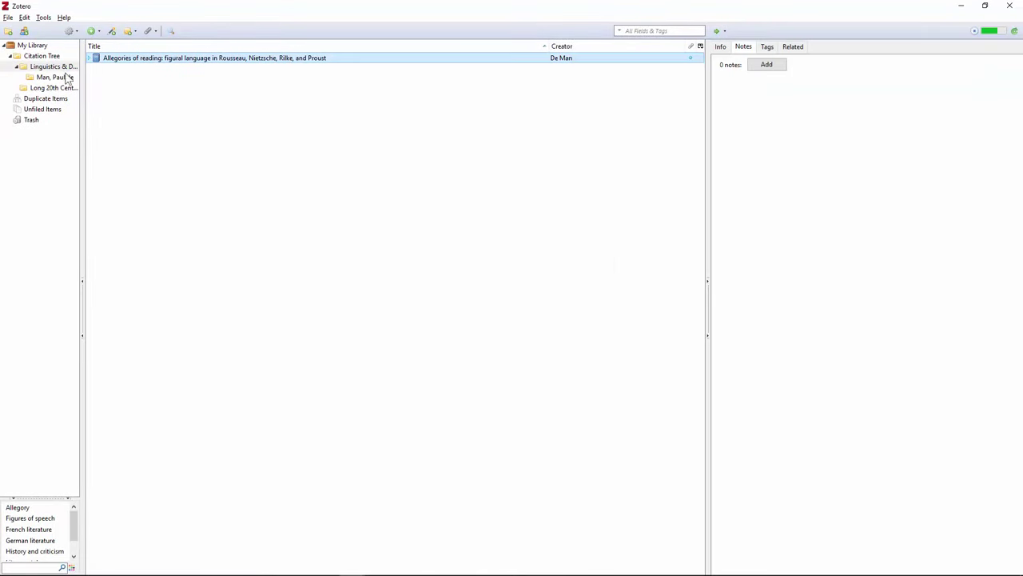
pyautogui.click(53, 80)
# Step: Review the bibliographic info, notes and tags of the Allegories of reading book
pyautogui.click(156, 59)
pyautogui.click(721, 46)
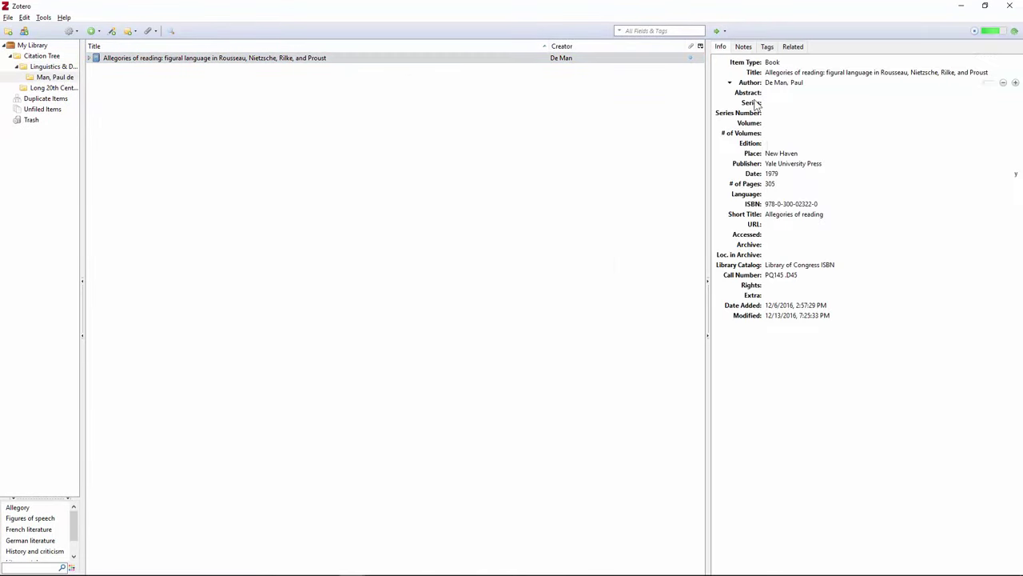
pyautogui.click(746, 48)
pyautogui.click(766, 48)
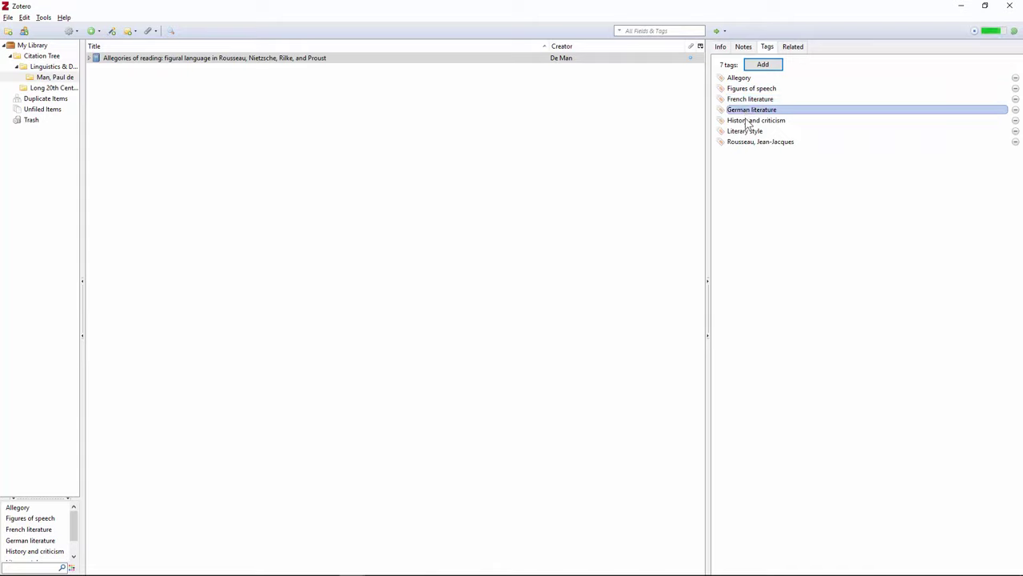
# Step: Relate the Allegories of reading book to Novels, 1936-1940 from the Citation Tree collection and follow the relation to that item
pyautogui.click(793, 46)
pyautogui.click(769, 66)
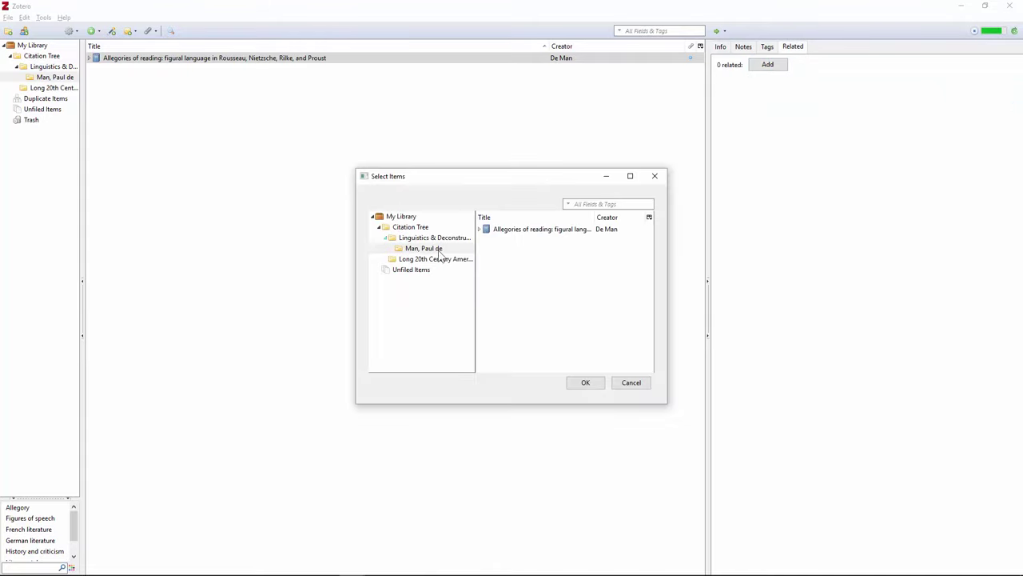
pyautogui.click(412, 227)
pyautogui.click(519, 240)
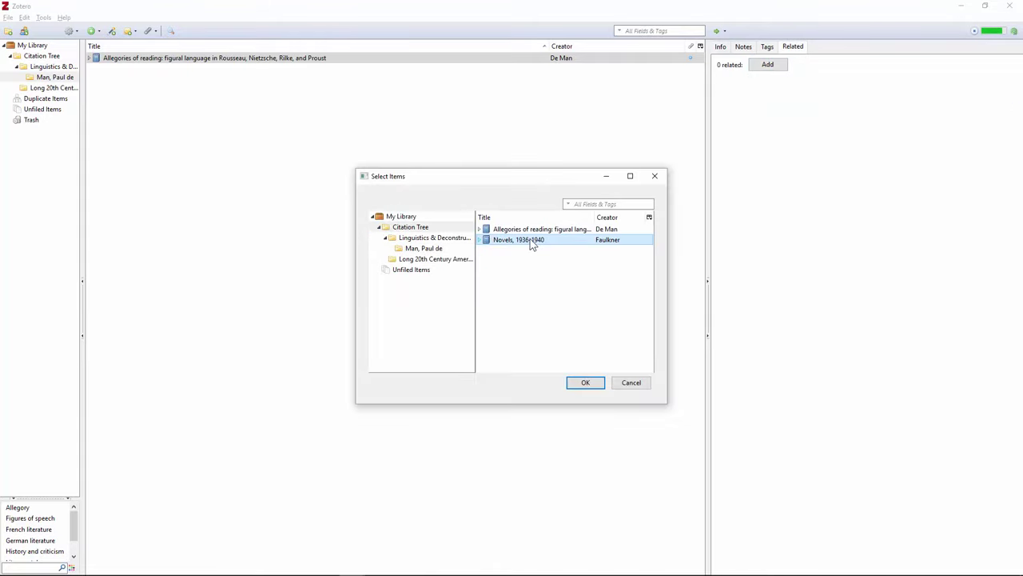
pyautogui.click(590, 384)
pyautogui.click(764, 78)
pyautogui.click(741, 80)
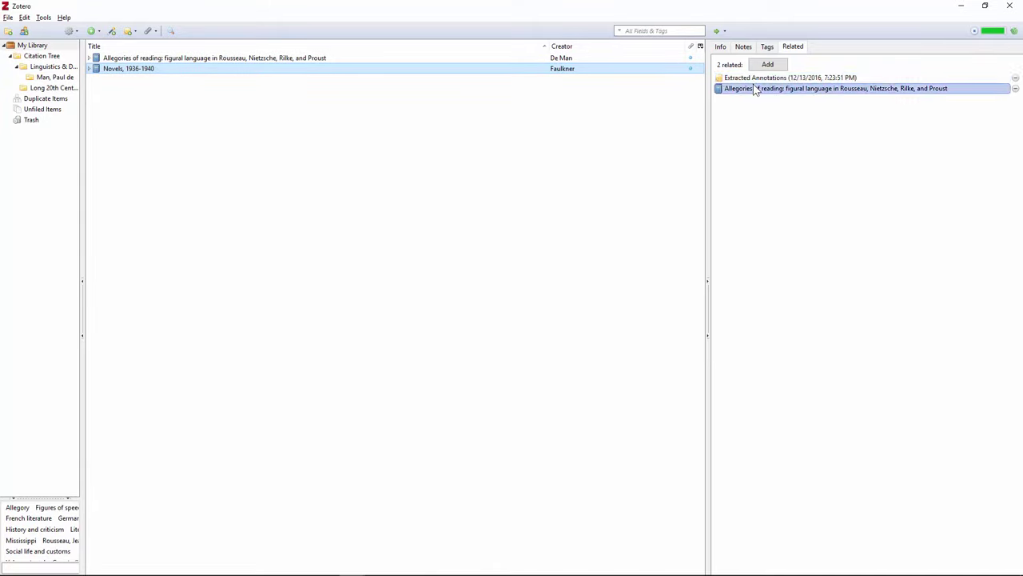
# Step: Follow the relation back to the Allegories of reading book and open its attached PDF
pyautogui.click(754, 84)
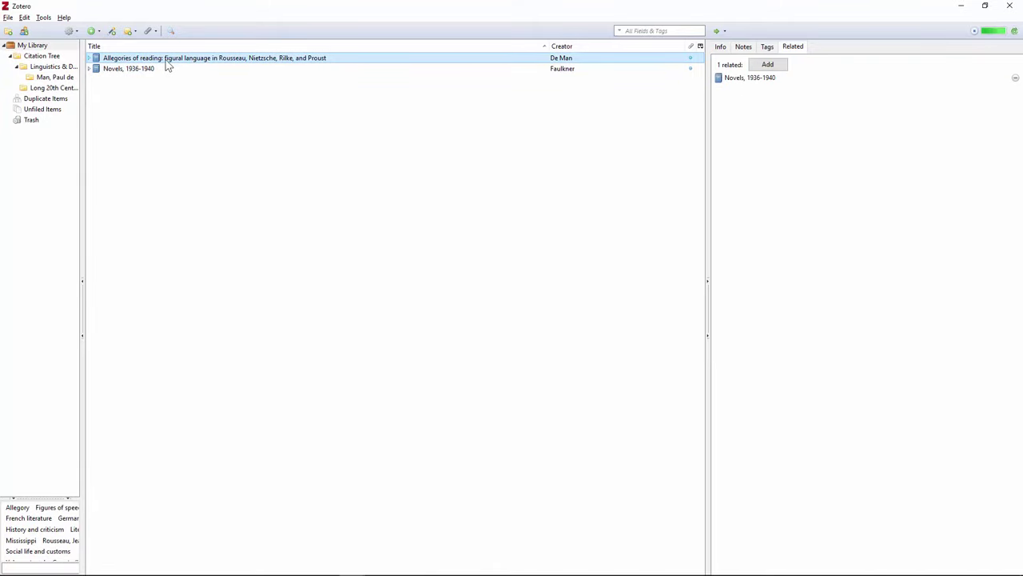
pyautogui.click(90, 58)
pyautogui.click(126, 68)
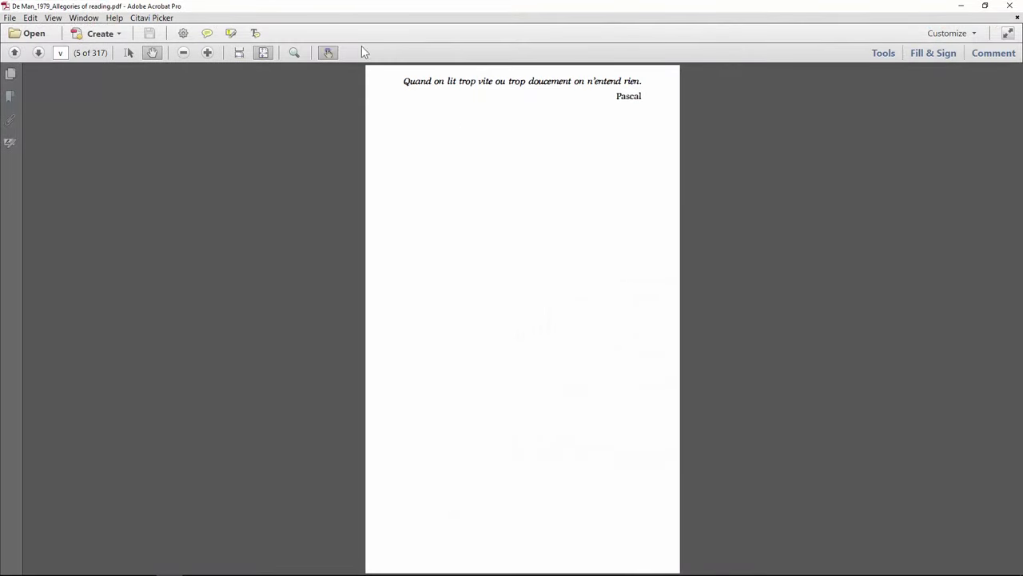
# Step: Highlight the Pascal epigraph on page v, attach the comment Paradox to it, then save and close the PDF
pyautogui.press('v')
pyautogui.moveTo(404, 81); pyautogui.dragTo(639, 84)
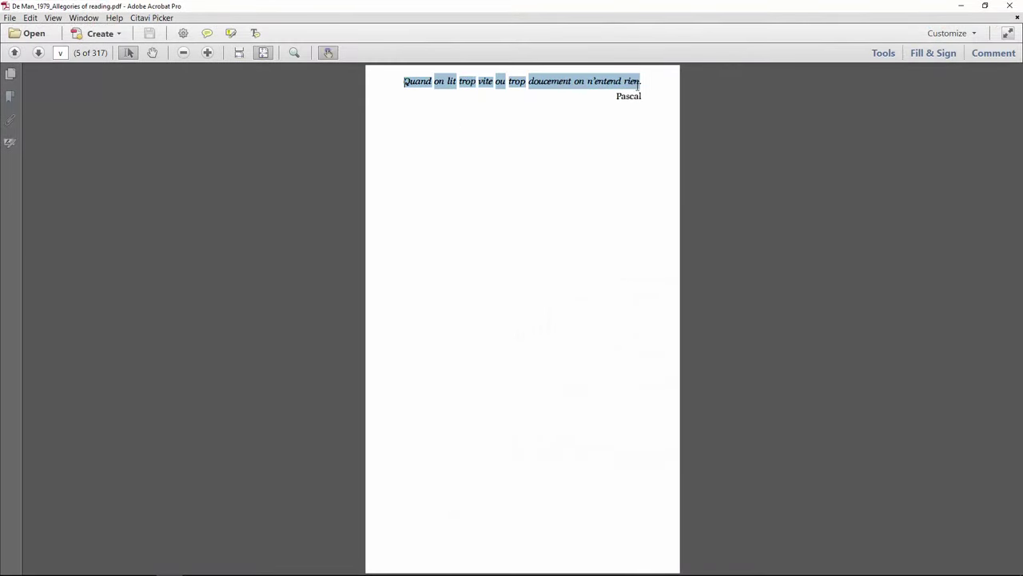
pyautogui.doubleClick(575, 84)
pyautogui.write('Paradox')
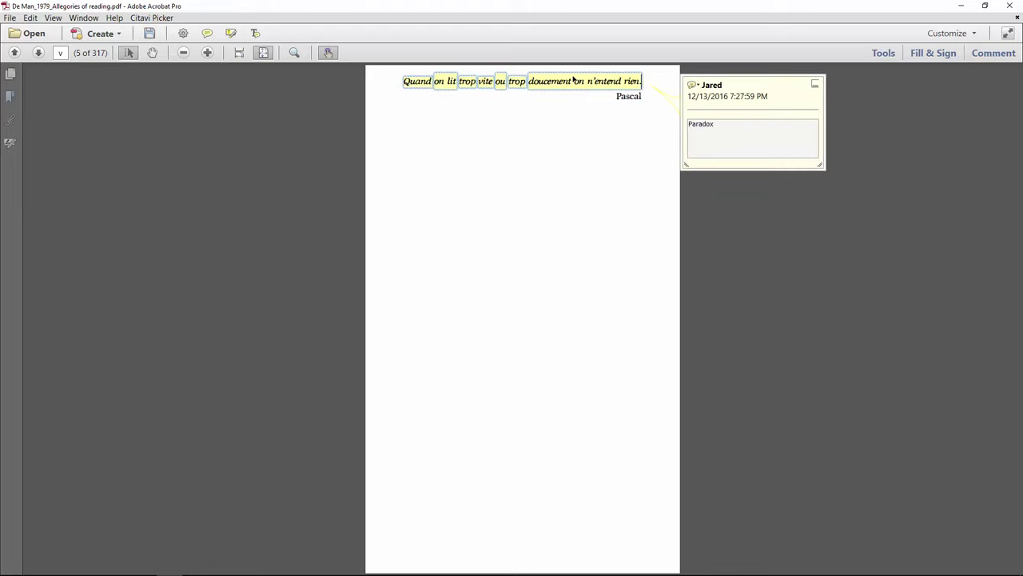
pyautogui.press('Escape')
pyautogui.click(149, 33)
pyautogui.click(1010, 6)
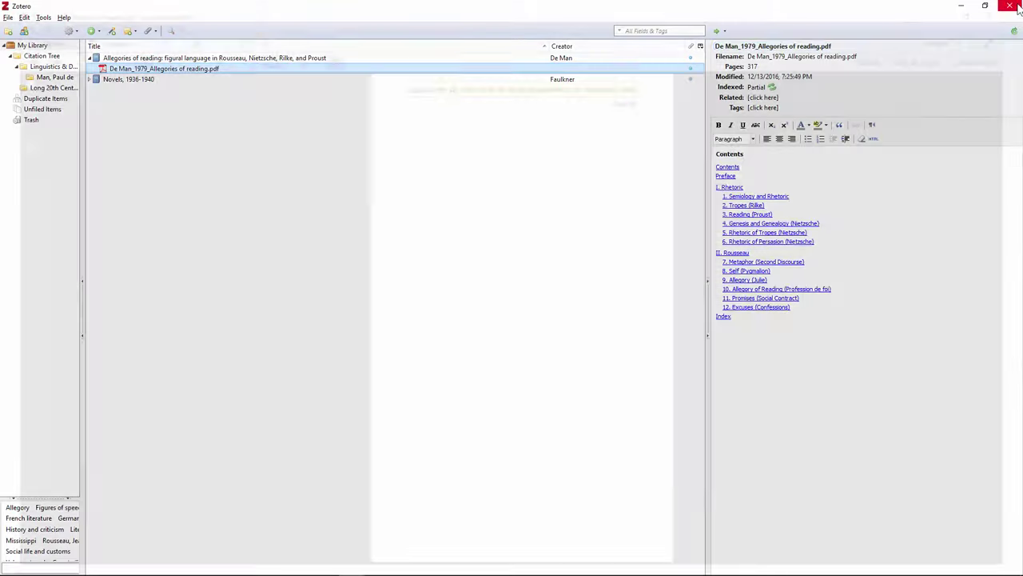
# Step: Extract the annotations from De Man_1979_Allegories of reading.pdf with Zotfile and select the extracted note
pyautogui.rightClick(370, 73)
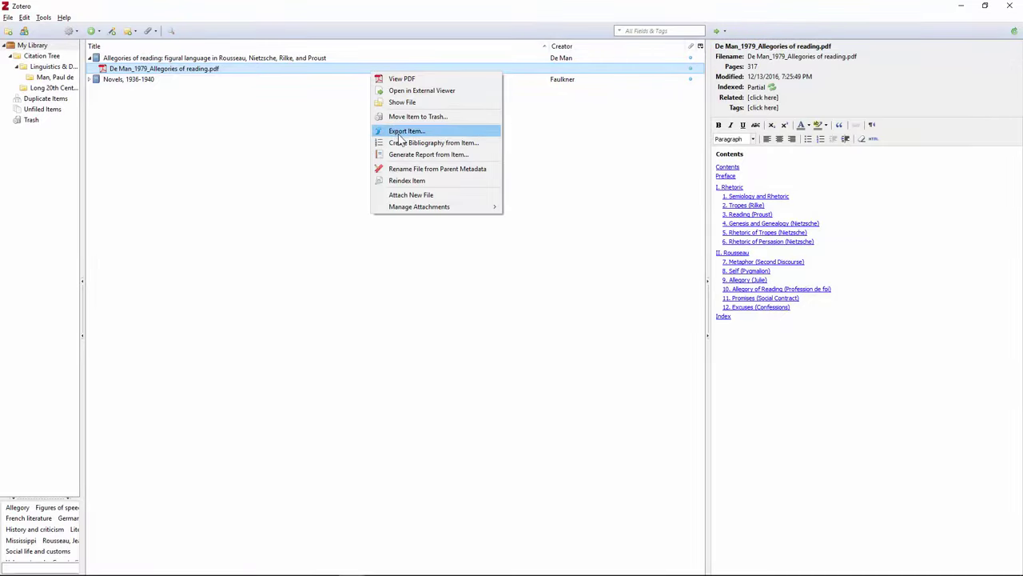
pyautogui.moveTo(431, 207)
pyautogui.click(544, 219)
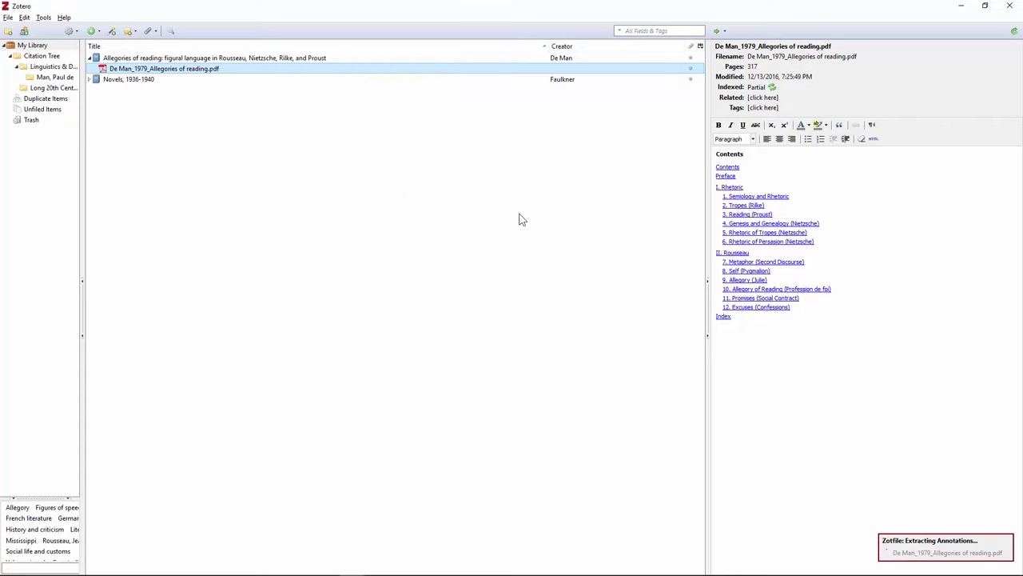
pyautogui.click(218, 69)
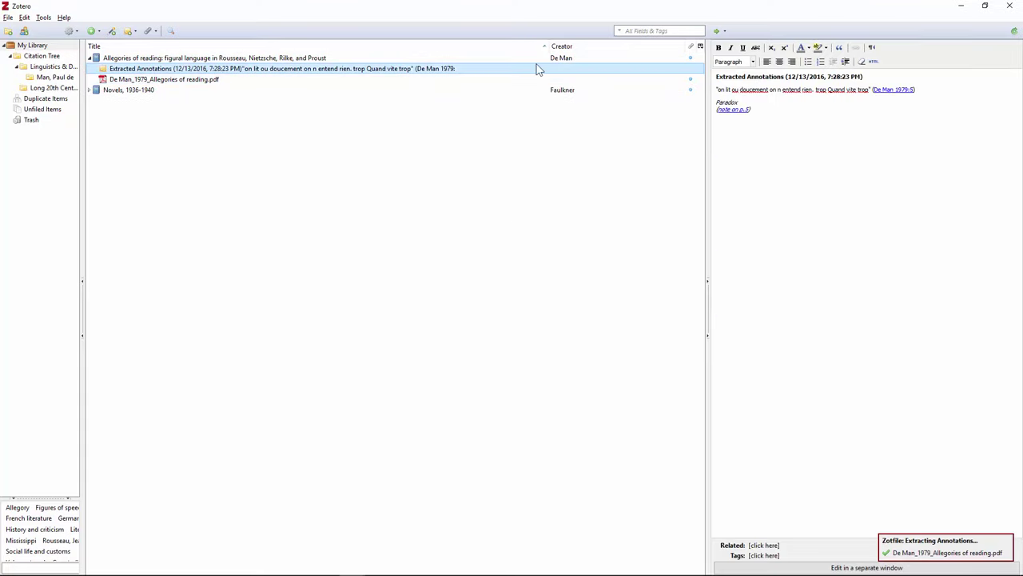
# Step: Open the highlighted PDF page through the extracted note's page 5 link and return to Zotero
pyautogui.rightClick(726, 109)
pyautogui.click(758, 116)
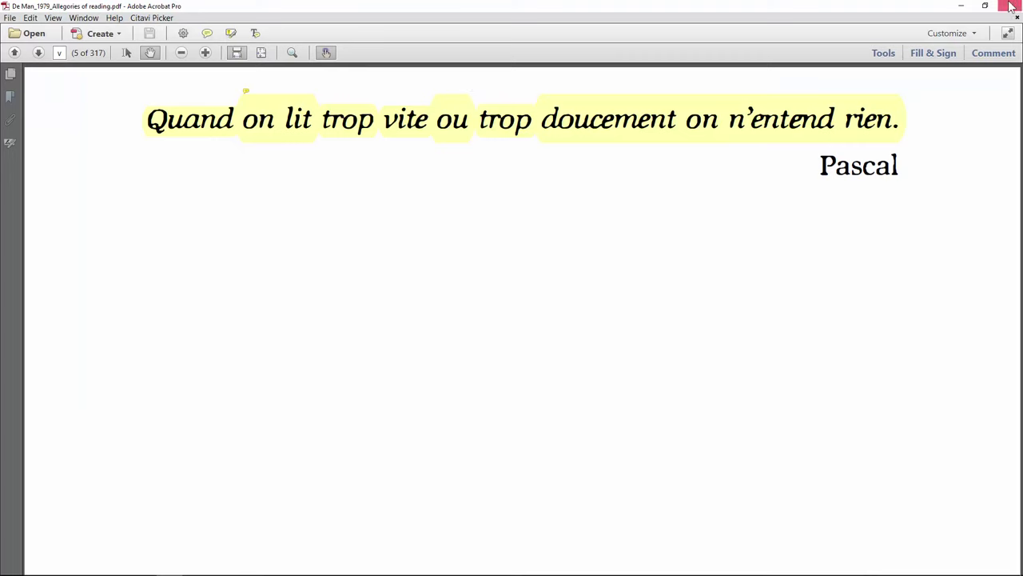
pyautogui.hotkey('alt', 'Tab')
# Step: Relate the extracted annotations note to the Allegories of reading book
pyautogui.click(766, 545)
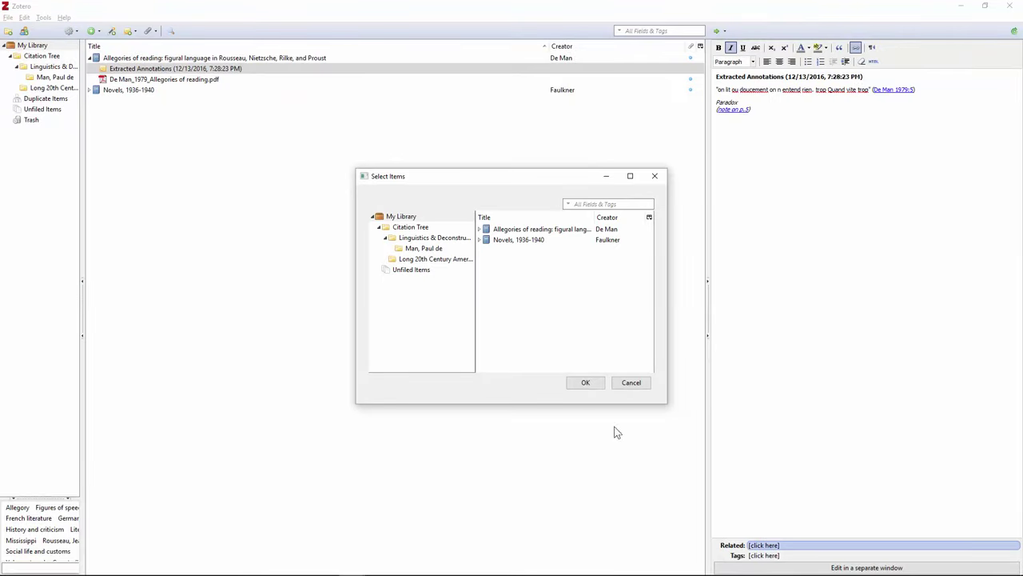
pyautogui.click(520, 241)
pyautogui.click(555, 229)
pyautogui.click(584, 382)
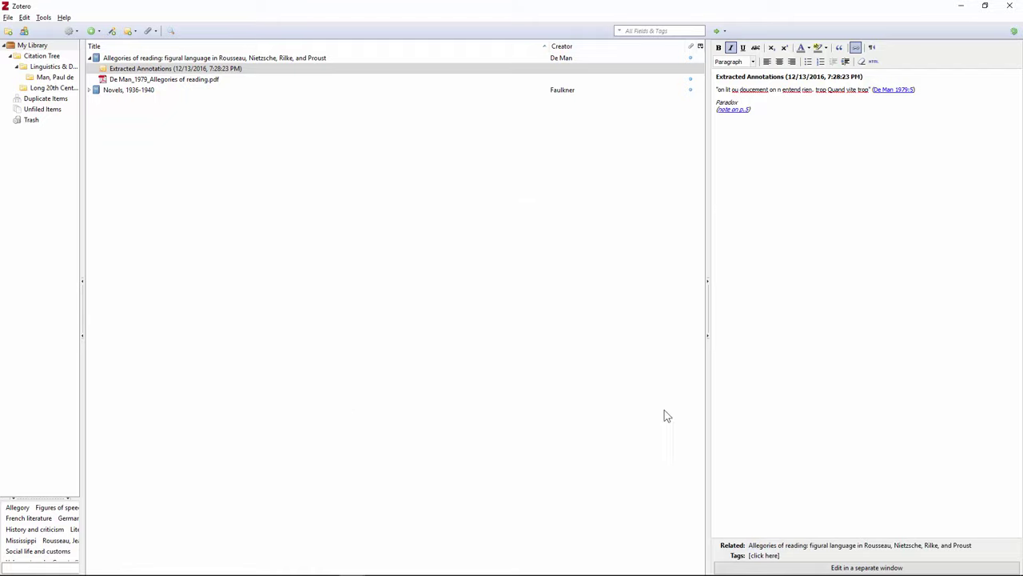
# Step: Tag the extracted annotations note with Man, Paul de and deconstruction
pyautogui.click(771, 558)
pyautogui.write('Man, Paul de')
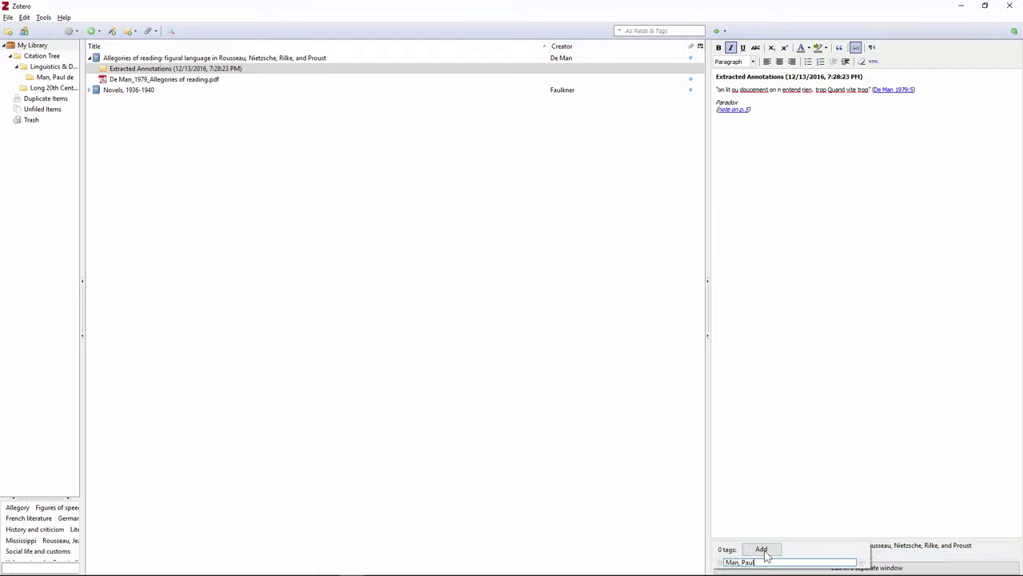
pyautogui.press('Return')
pyautogui.write('deconstruction')
pyautogui.press('Return')
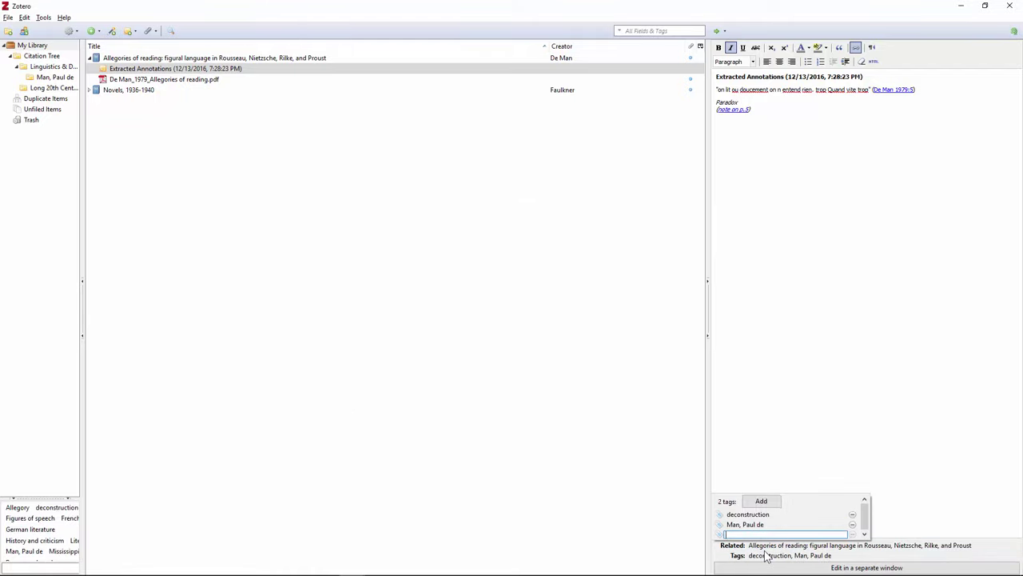
pyautogui.click(833, 466)
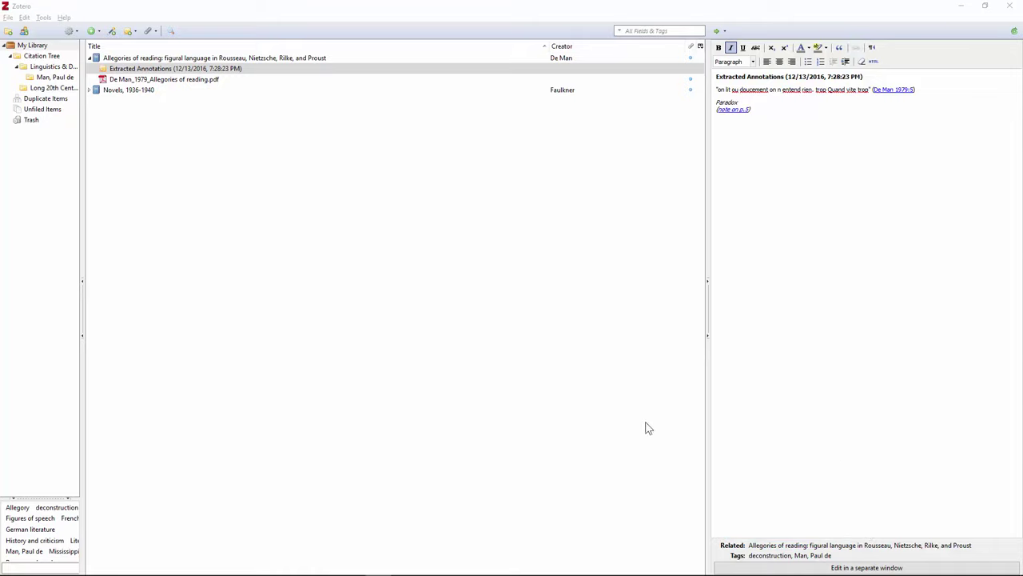
# Step: Try to file the extracted annotations note directly in the Linguistics & Deconstruction collection
pyautogui.click(137, 70)
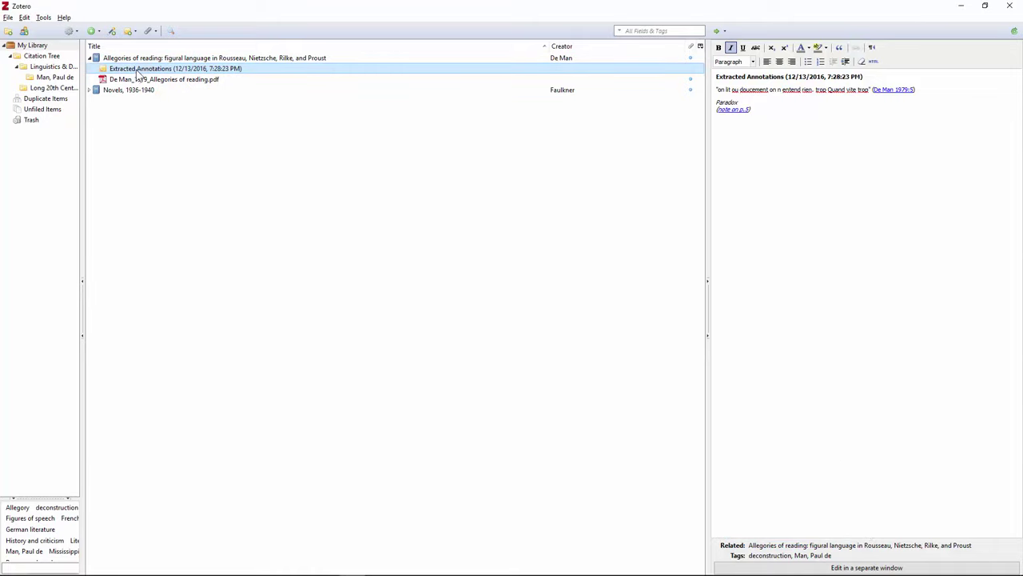
pyautogui.rightClick(157, 70)
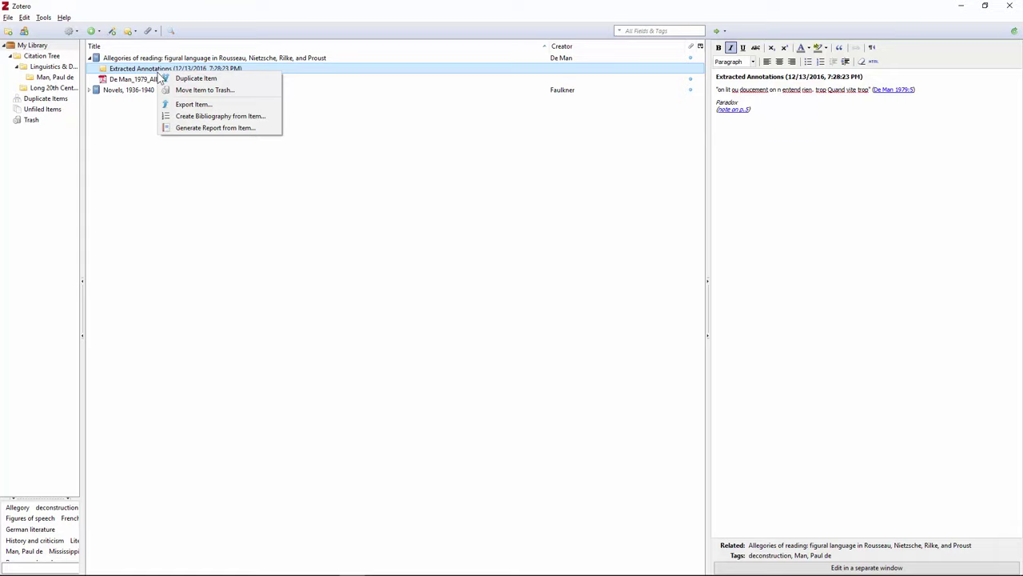
pyautogui.click(144, 72)
pyautogui.moveTo(141, 72)
pyautogui.mouseDown()
pyautogui.moveTo(50, 69)
pyautogui.moveTo(45, 85)
pyautogui.moveTo(45, 68)
pyautogui.mouseUp()
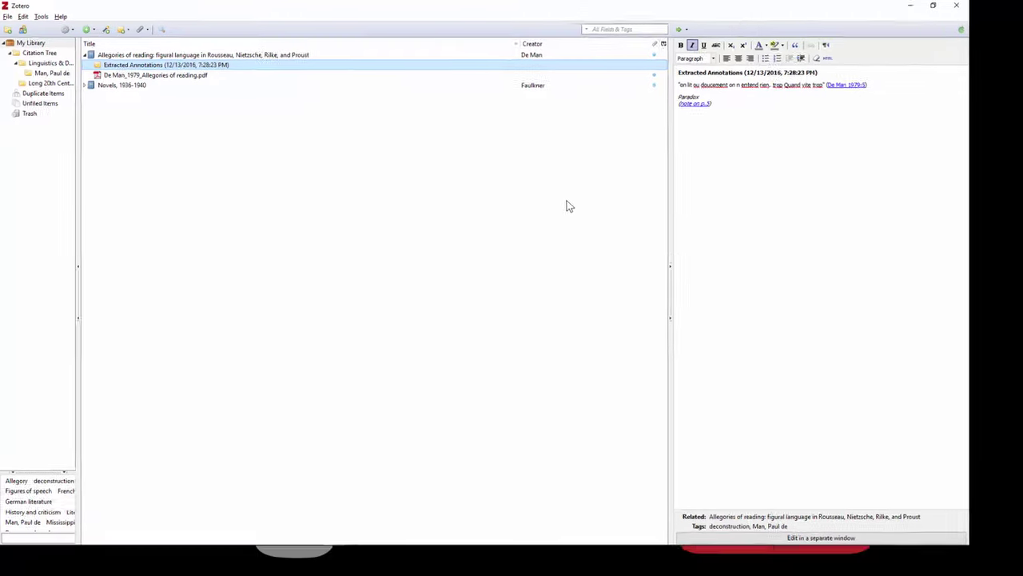